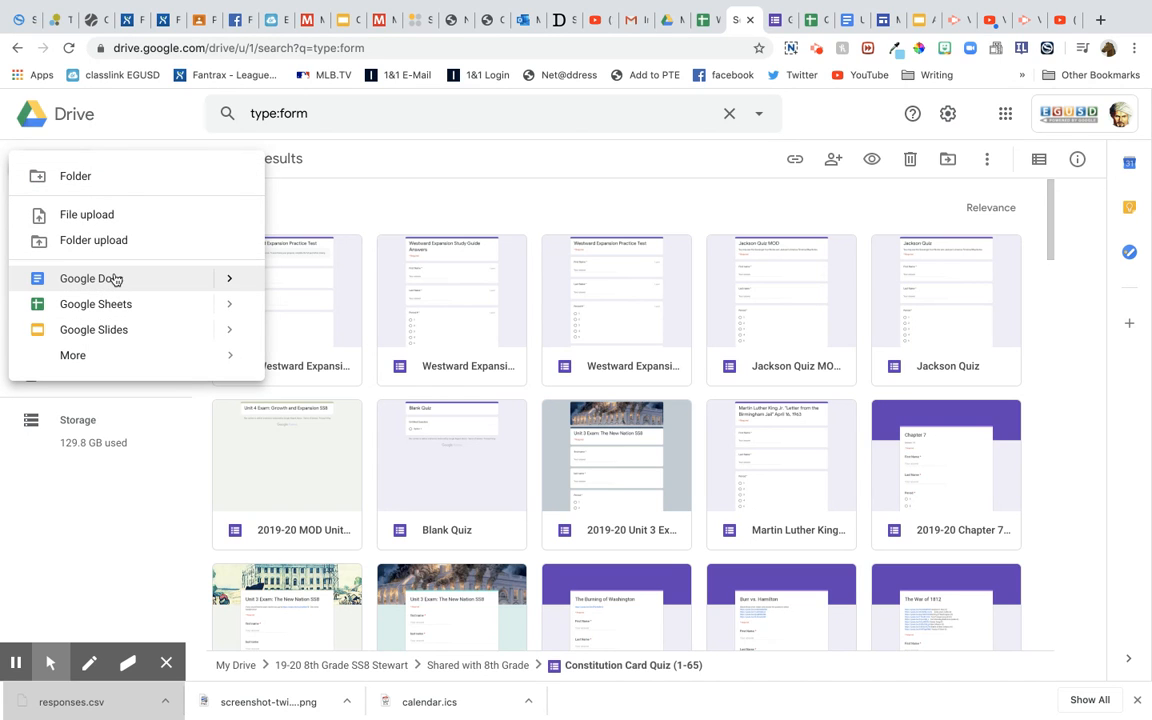
Create a new blank Google Form from Drive.
{"action": "mouse_move", "coordinate": [111, 357]}
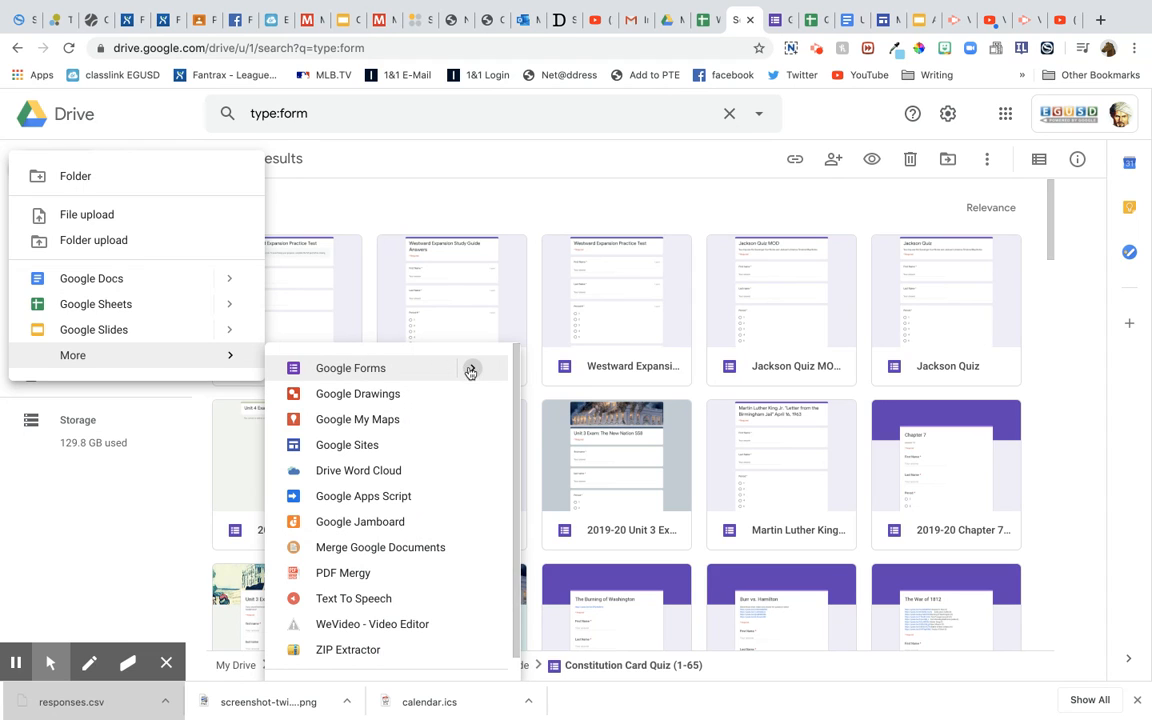
{"action": "mouse_move", "coordinate": [466, 370]}
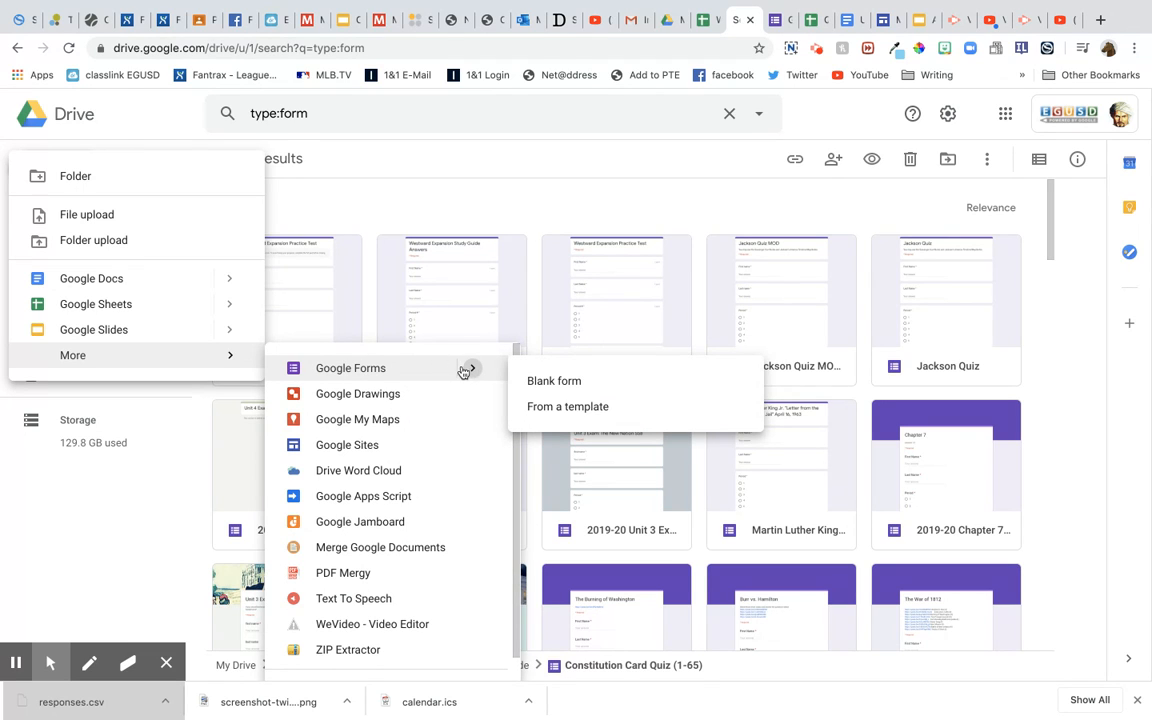
{"action": "left_click", "coordinate": [555, 383]}
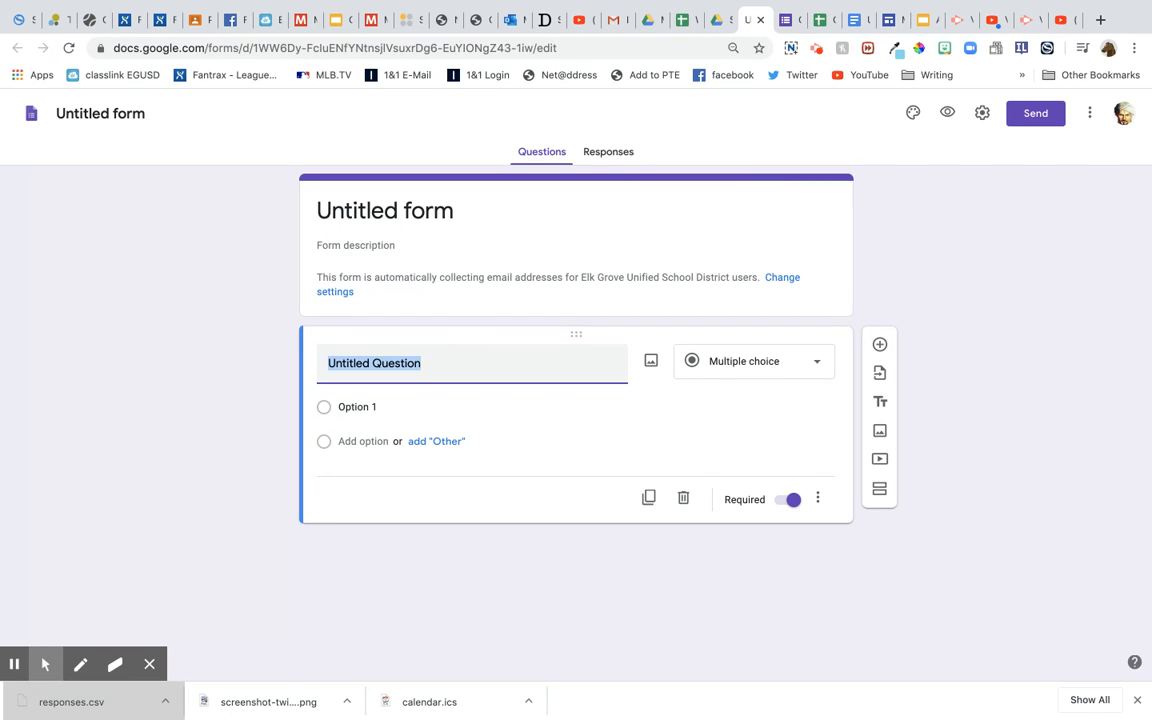
Title the first question "First" as a short-answer question, and duplicate it to make a second one titled "Last".
{"action": "type", "text": "First"}
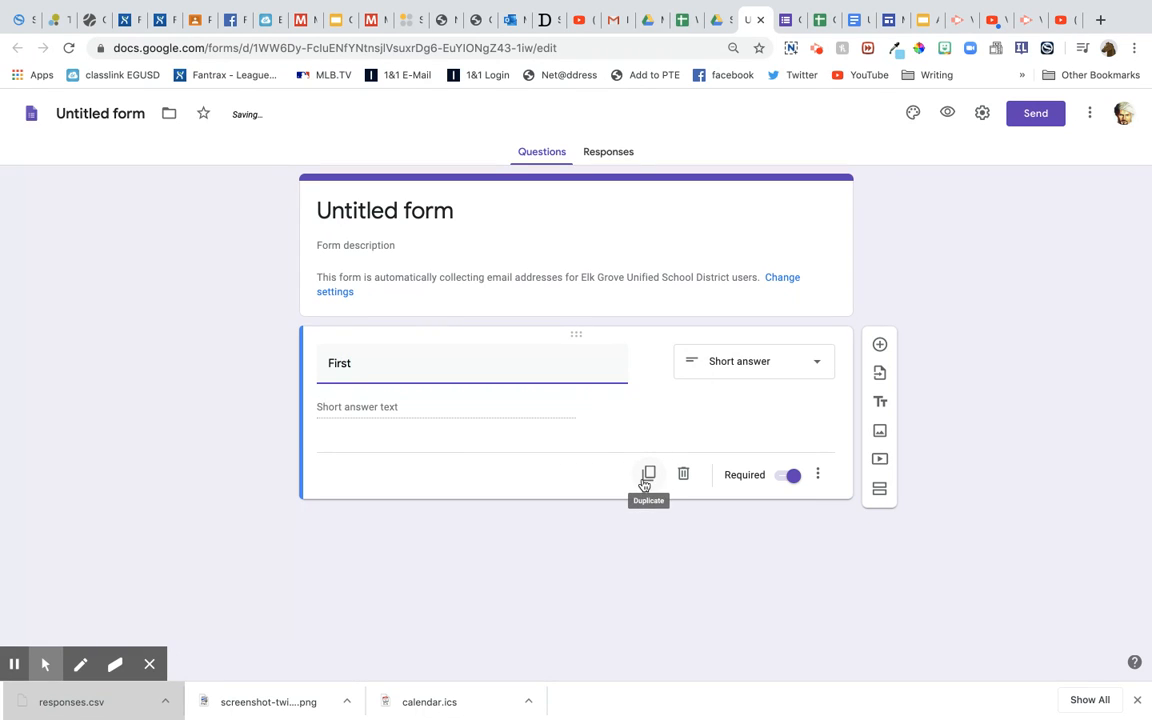
{"action": "left_click", "coordinate": [648, 471]}
{"action": "type", "text": "Last"}
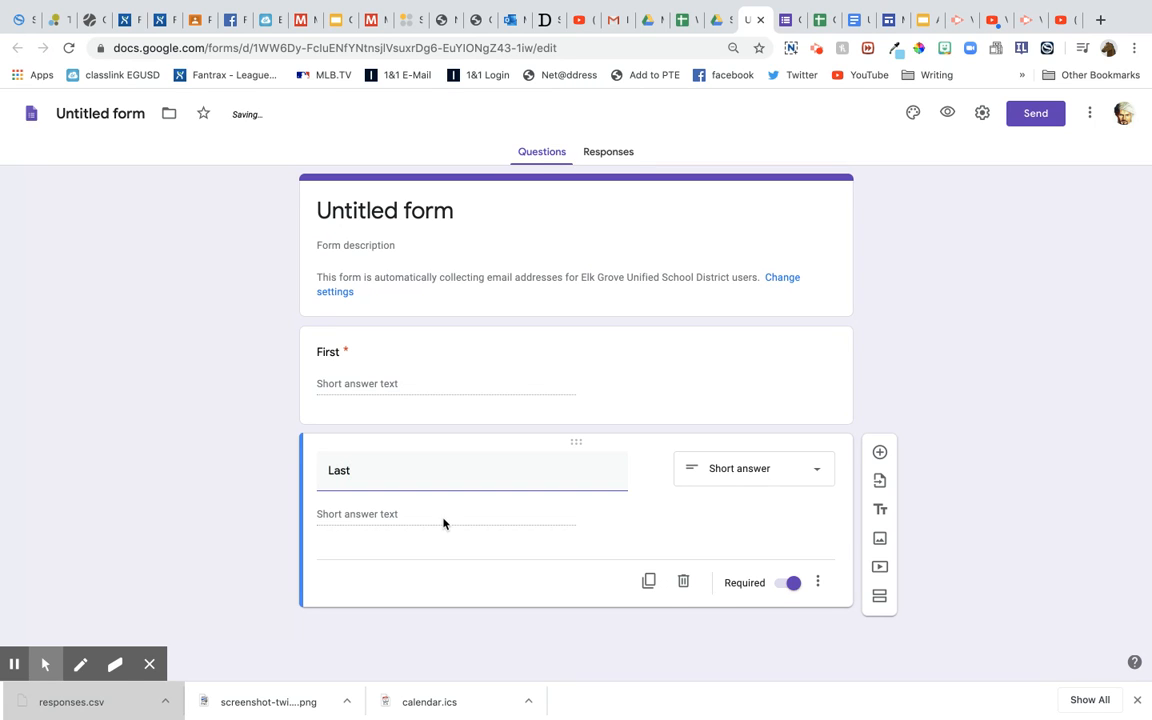
Duplicate the "Last" question, title the copy "Period" and change its type to multiple choice.
{"action": "left_click", "coordinate": [648, 581]}
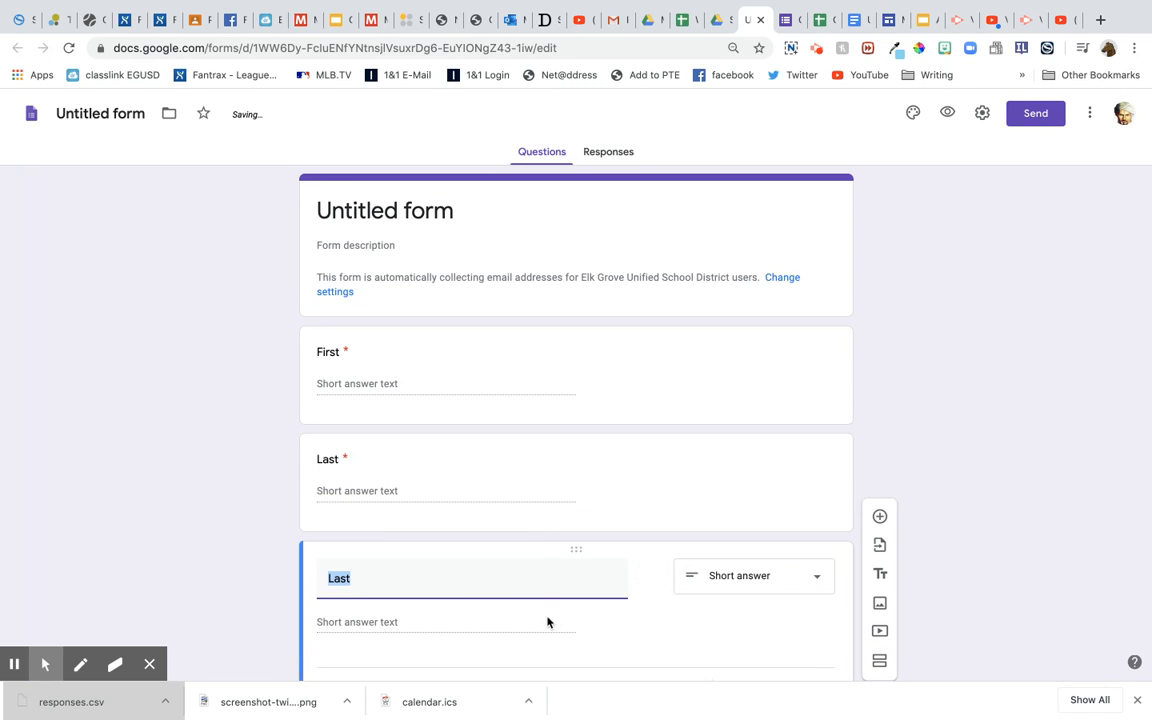
{"action": "type", "text": "Period"}
{"action": "scroll", "coordinate": [556, 610], "scroll_direction": "down", "scroll_amount": 1}
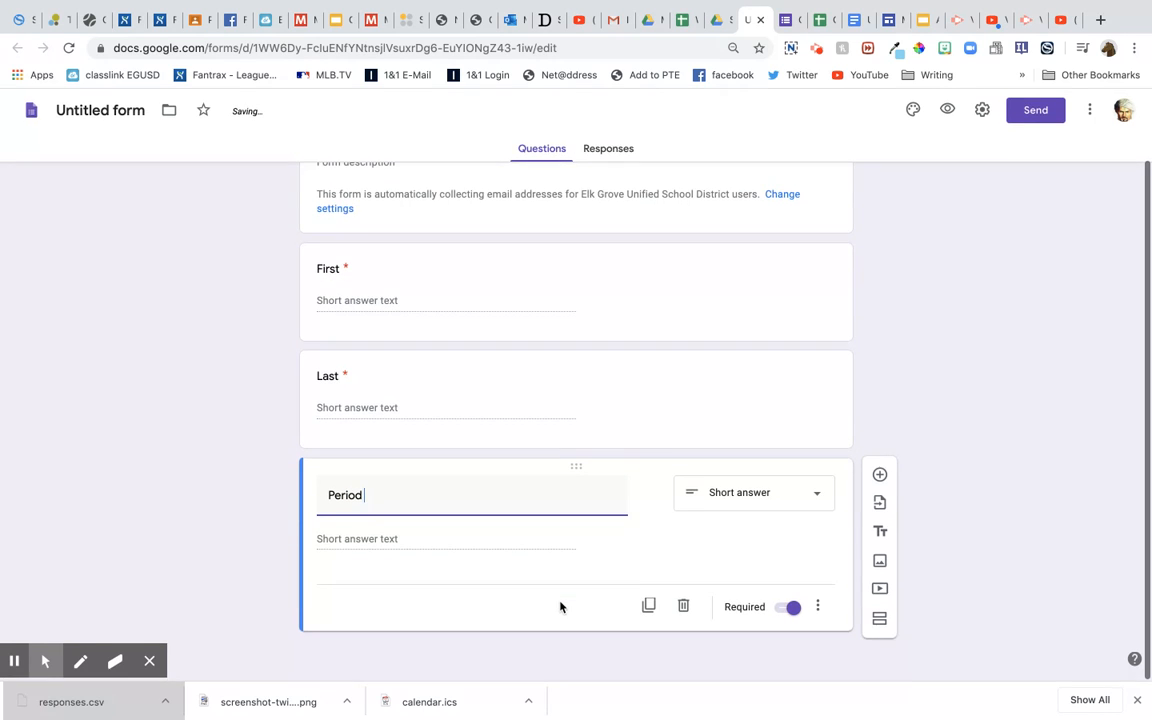
{"action": "left_click", "coordinate": [730, 500]}
{"action": "left_click", "coordinate": [745, 341]}
Give the Period question the answer options 1, 2, 3, 4 and 5, using the suggested options.
{"action": "left_click", "coordinate": [376, 541]}
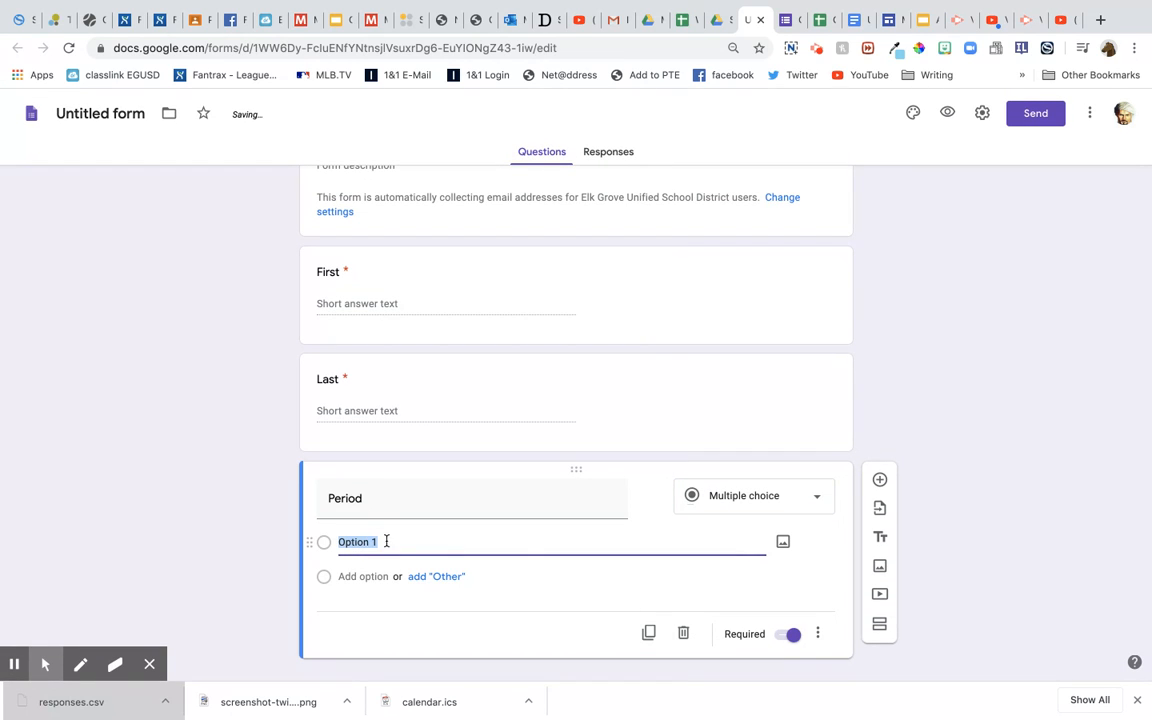
{"action": "type", "text": "1"}
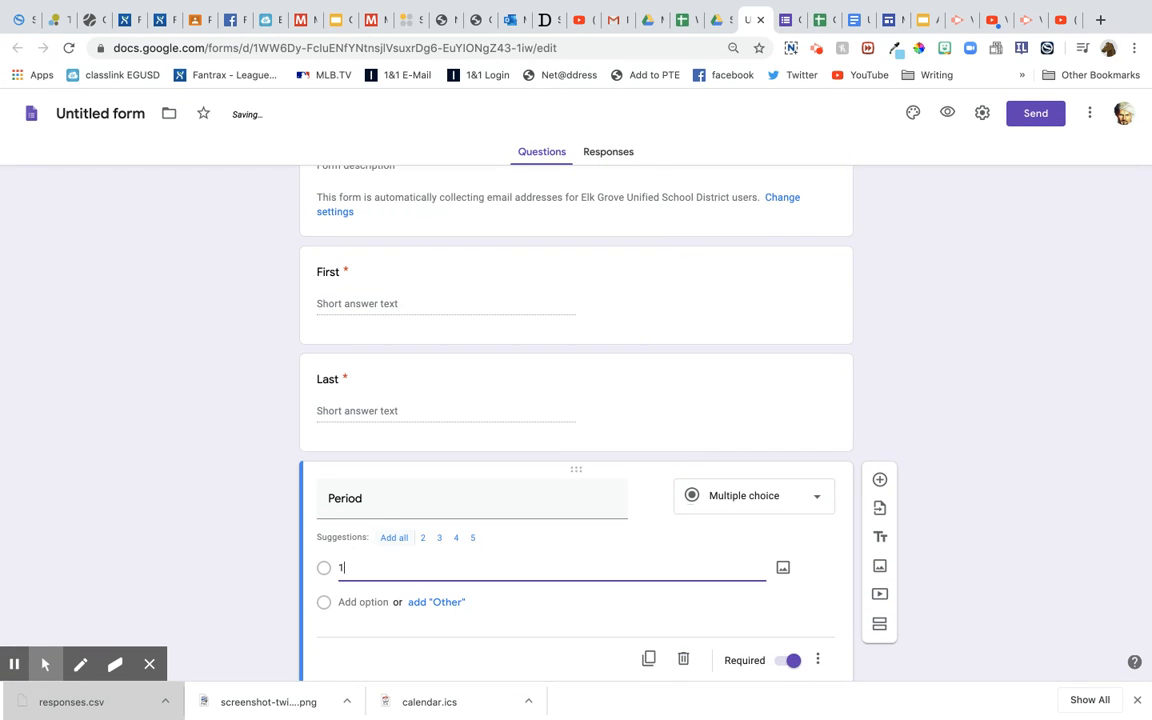
{"action": "key", "text": "Return"}
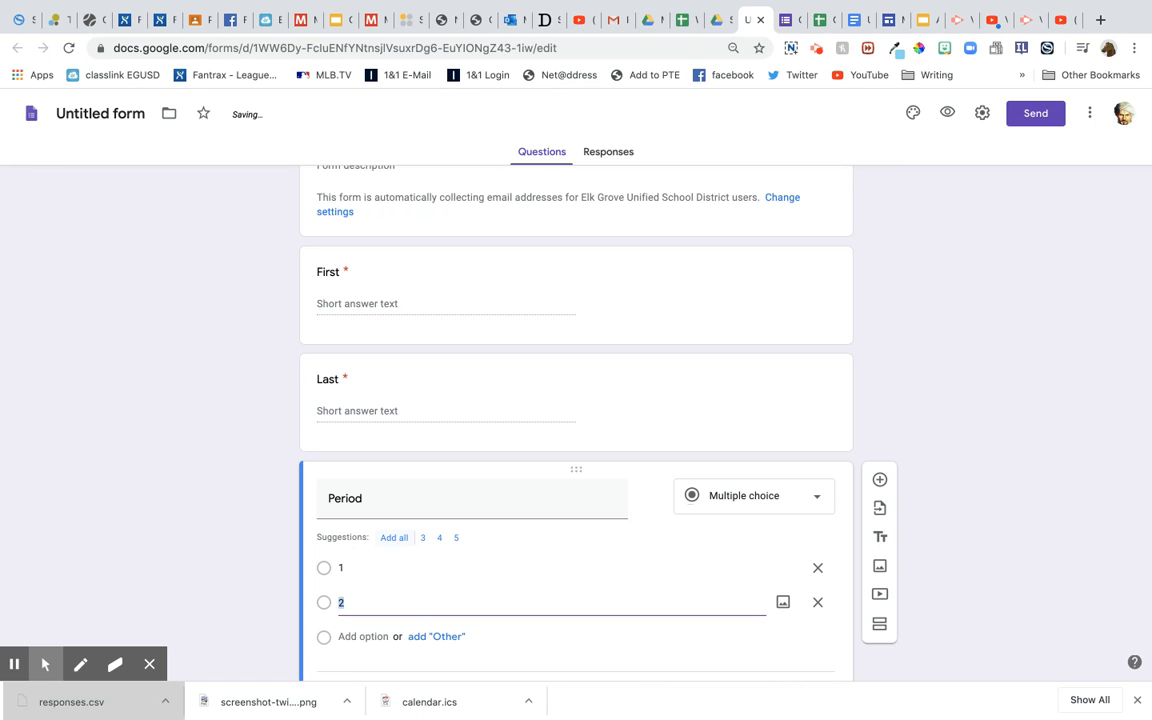
{"action": "left_click", "coordinate": [394, 537]}
{"action": "scroll", "coordinate": [650, 602], "scroll_direction": "down", "scroll_amount": 1}
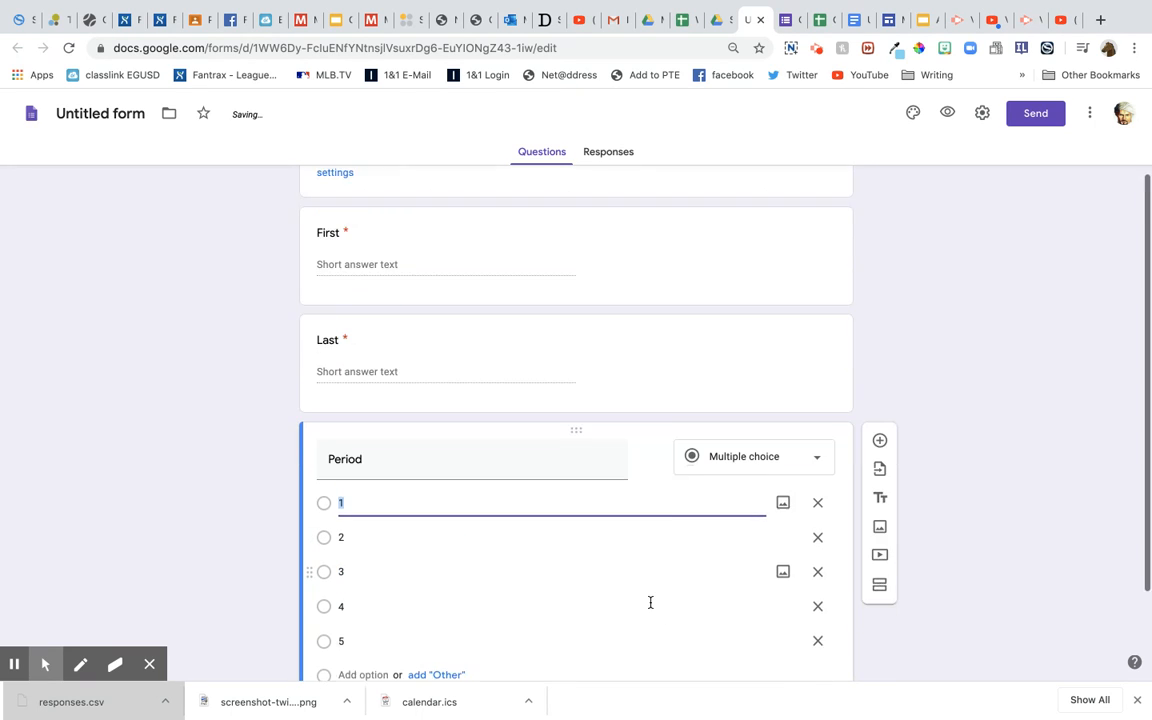
{"action": "scroll", "coordinate": [650, 602], "scroll_direction": "down", "scroll_amount": 2}
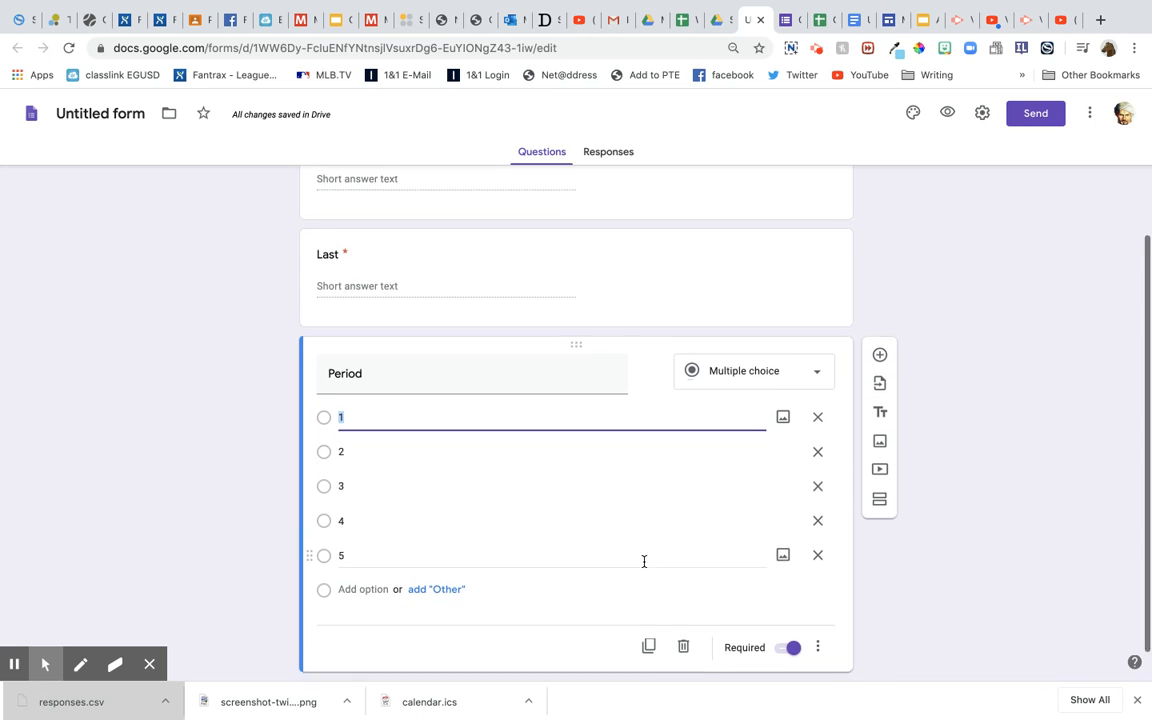
Add a new blank multiple-choice question below Period and look over the available question types without changing it.
{"action": "scroll", "coordinate": [742, 441], "scroll_direction": "up", "scroll_amount": 3}
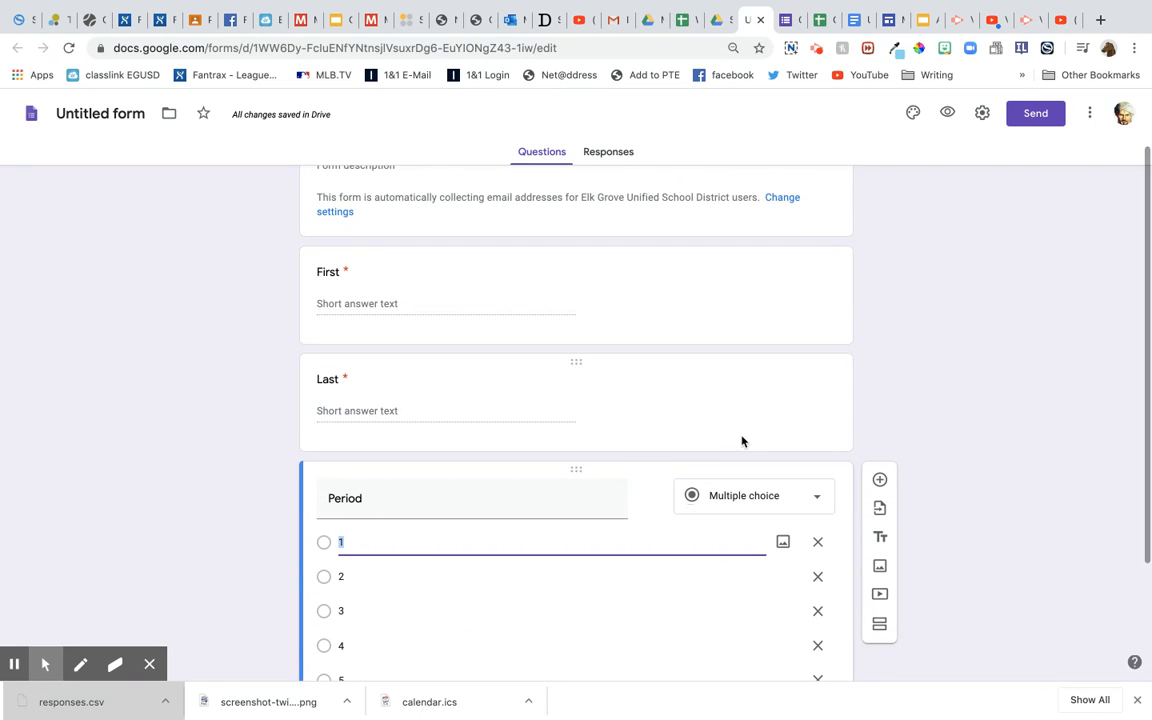
{"action": "scroll", "coordinate": [735, 540], "scroll_direction": "down", "scroll_amount": 4}
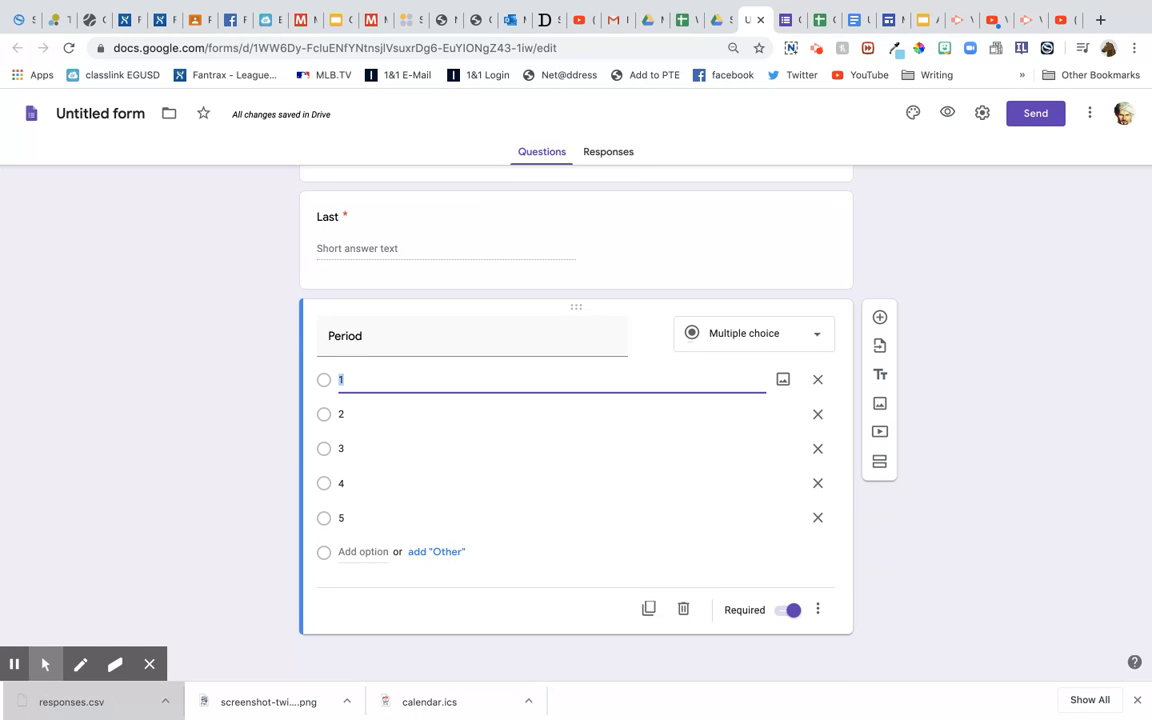
{"action": "scroll", "coordinate": [822, 483], "scroll_direction": "up", "scroll_amount": 6}
{"action": "scroll", "coordinate": [822, 483], "scroll_direction": "down", "scroll_amount": 6}
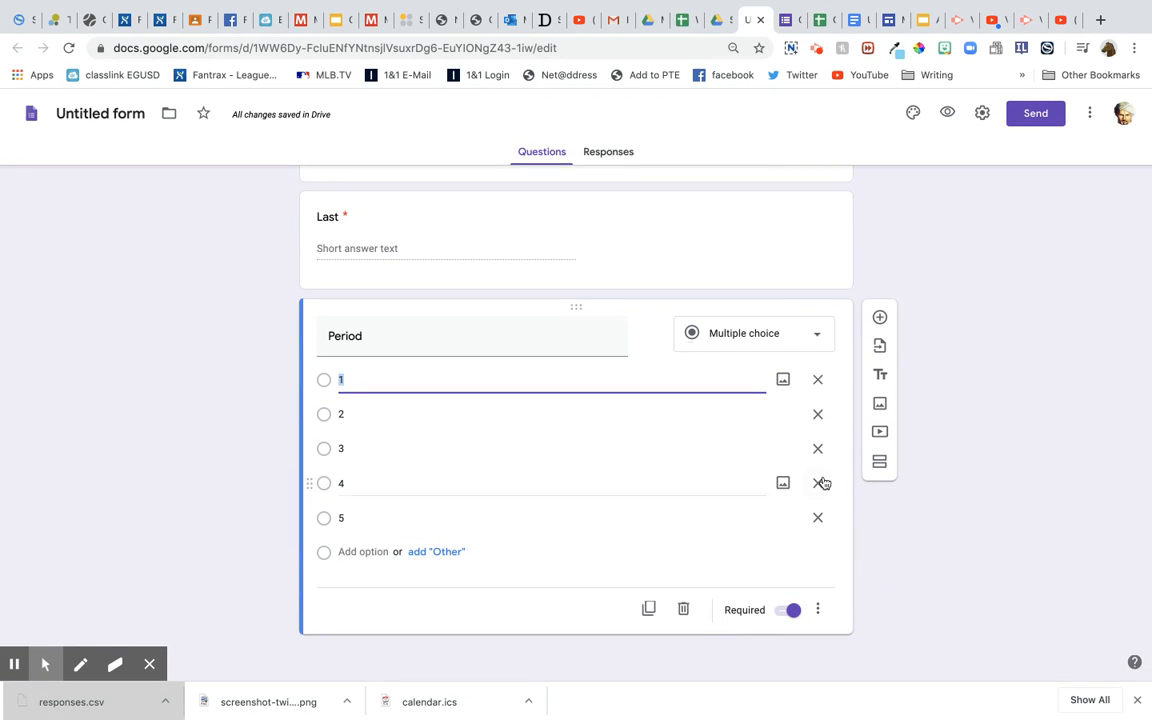
{"action": "left_click", "coordinate": [880, 317]}
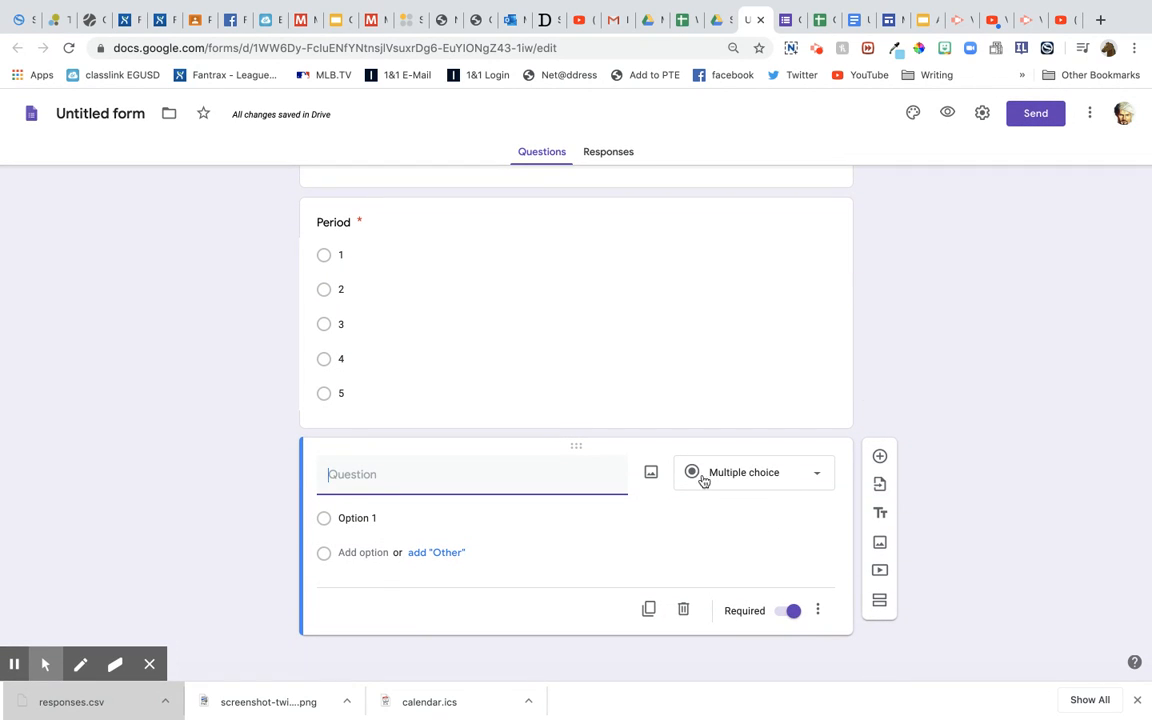
{"action": "left_click", "coordinate": [821, 476]}
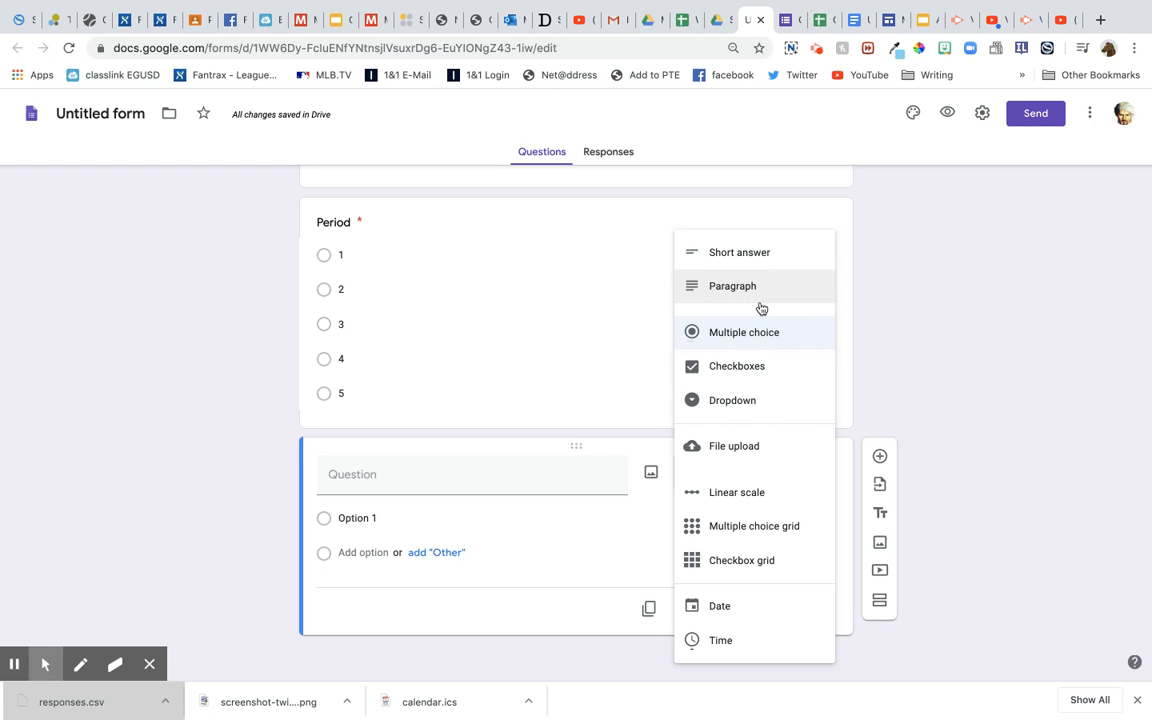
{"action": "left_click", "coordinate": [921, 334]}
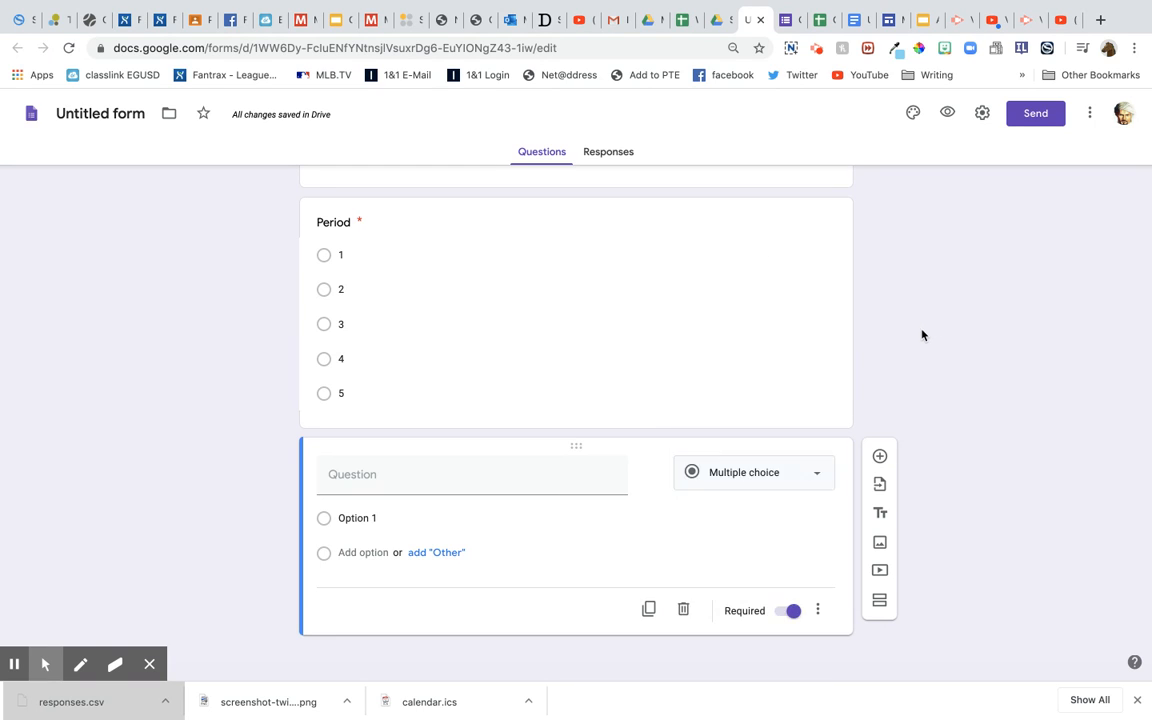
View the form's responses page and return to the questions.
{"action": "scroll", "coordinate": [779, 294], "scroll_direction": "up", "scroll_amount": 5}
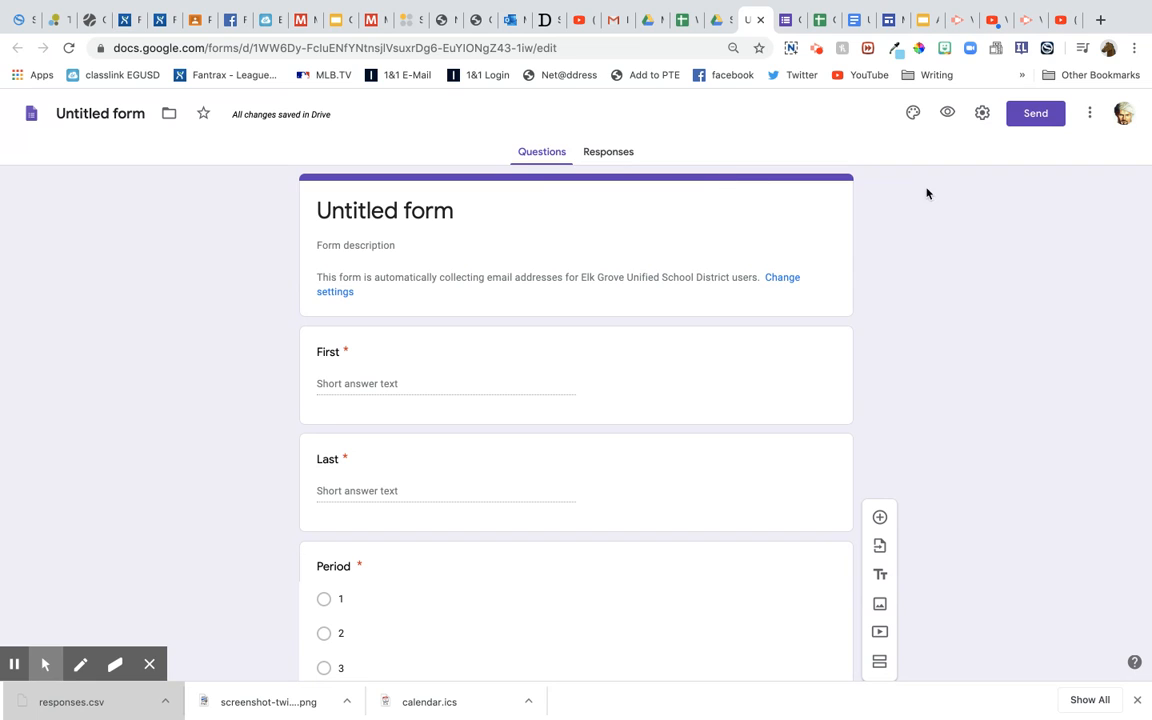
{"action": "left_click", "coordinate": [609, 155]}
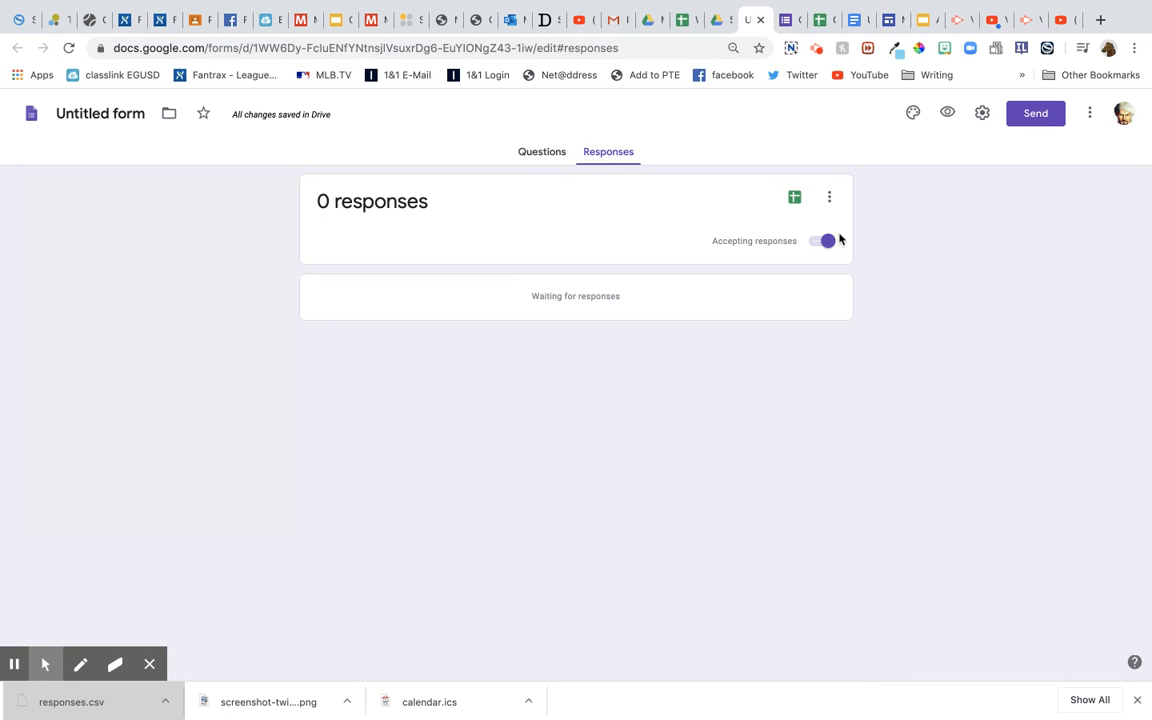
{"action": "left_click", "coordinate": [543, 156]}
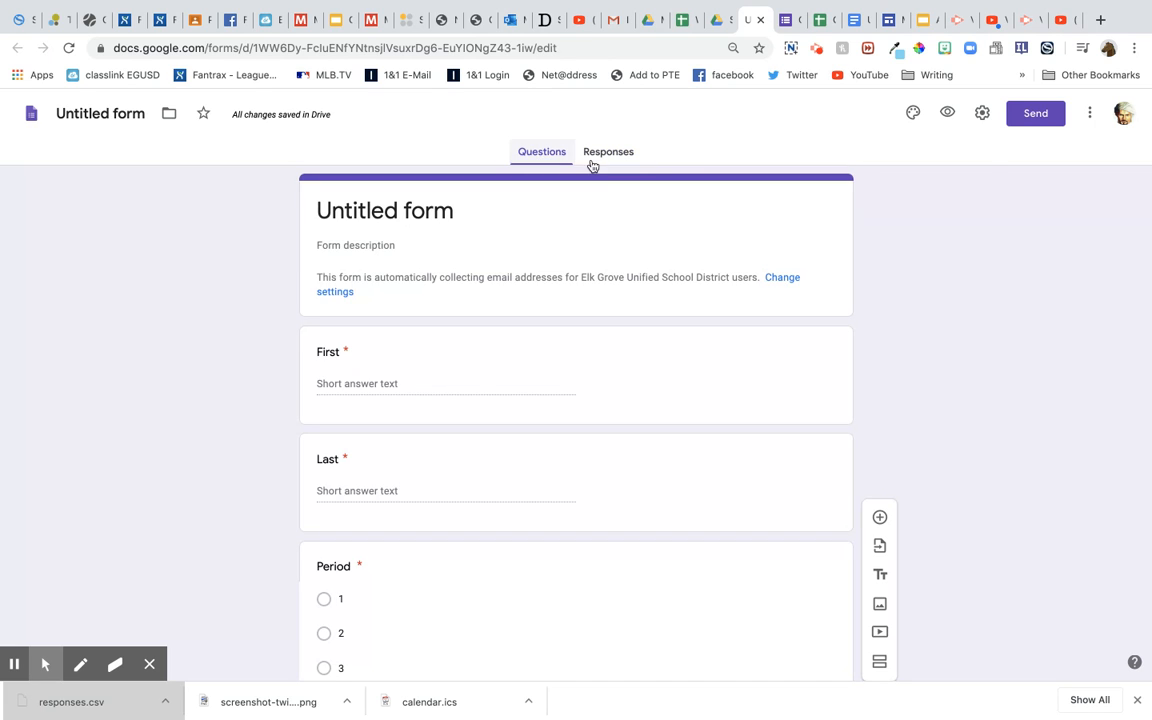
In the form's general settings, turn off response receipts and let respondents see summary charts and text responses.
{"action": "left_click", "coordinate": [982, 114]}
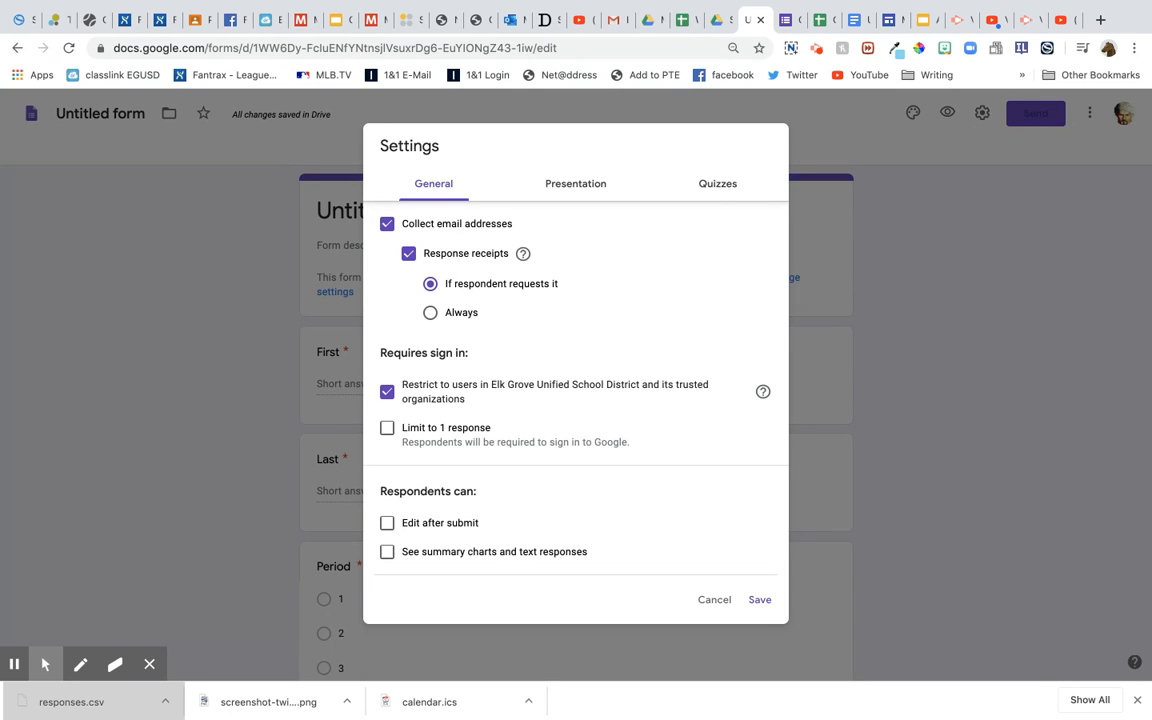
{"action": "left_click", "coordinate": [409, 254]}
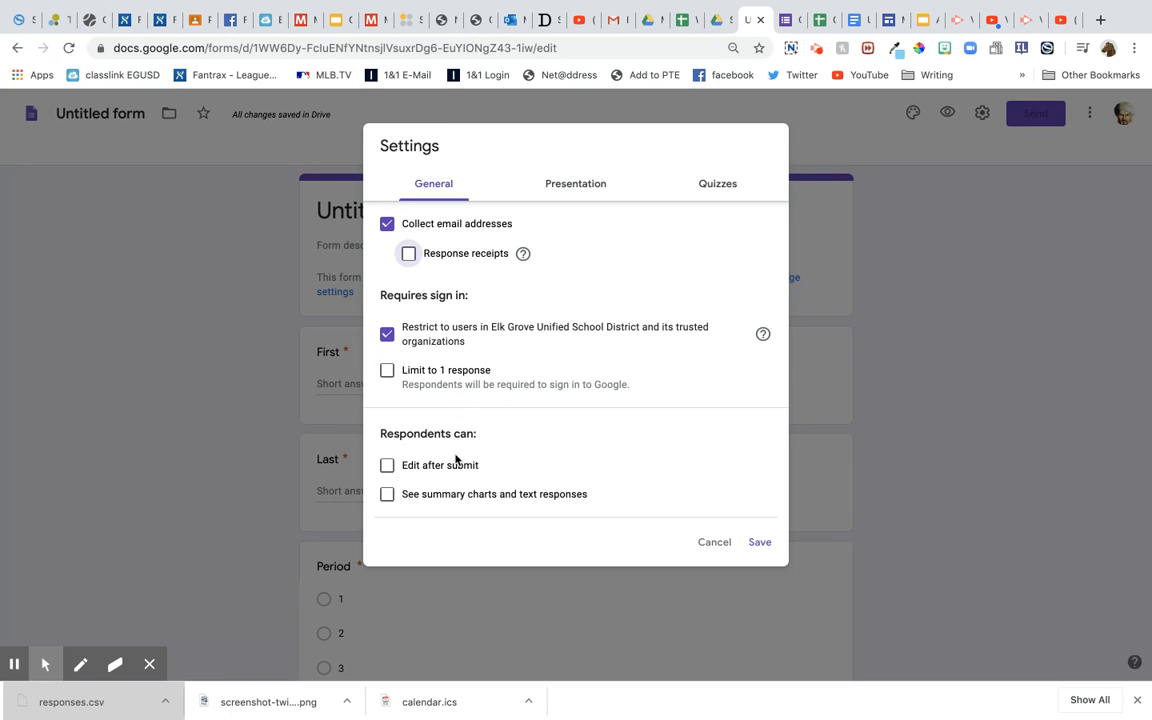
{"action": "scroll", "coordinate": [458, 460], "scroll_direction": "down", "scroll_amount": 1}
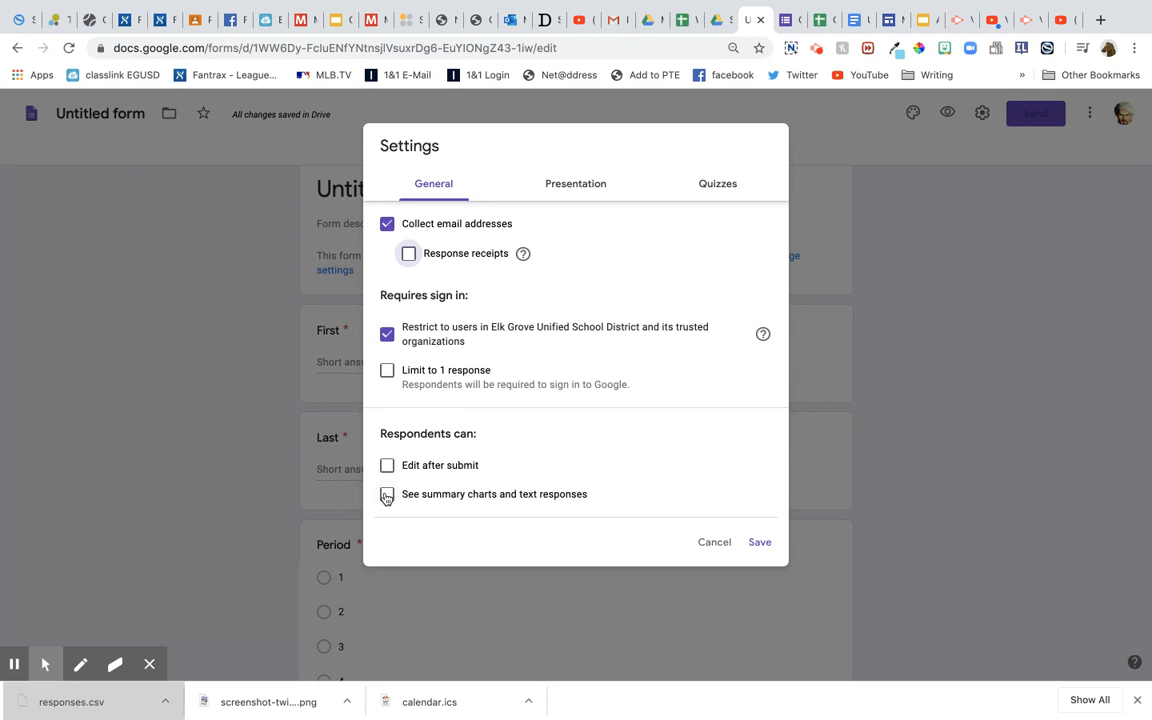
{"action": "left_click", "coordinate": [387, 494]}
{"action": "scroll", "coordinate": [536, 455], "scroll_direction": "down", "scroll_amount": 1}
{"action": "scroll", "coordinate": [536, 457], "scroll_direction": "up", "scroll_amount": 1}
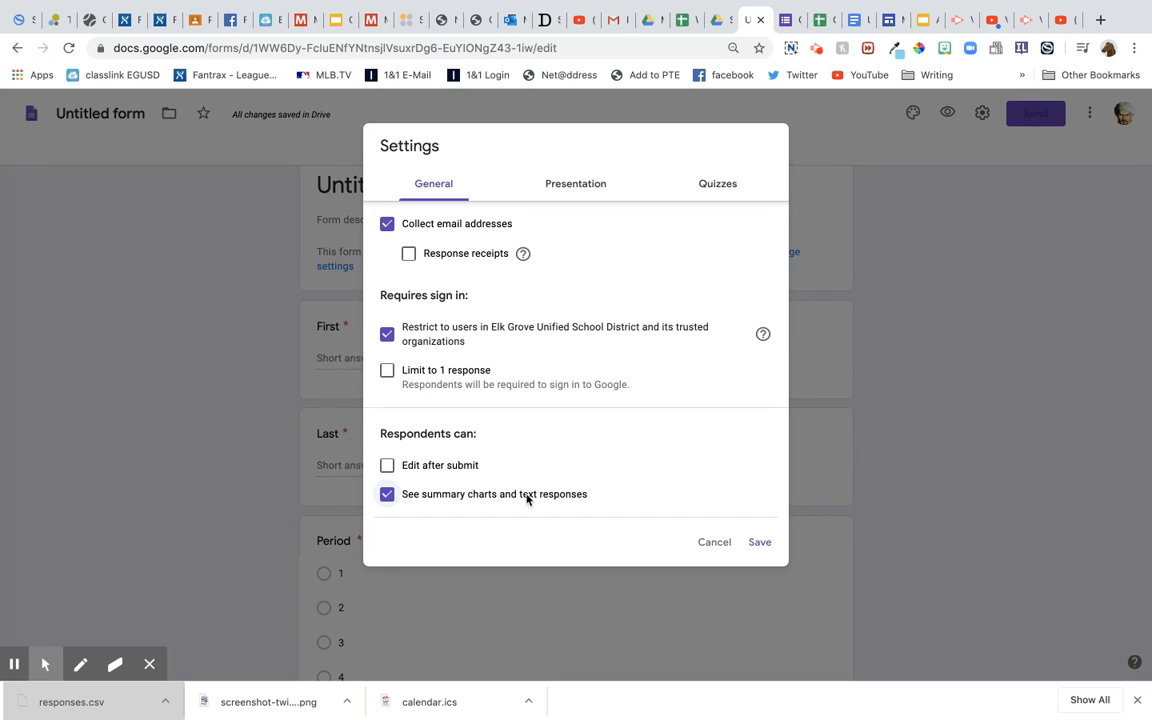
Make the form a quiz, leaving locked mode off and grades released immediately after each submission, and save the settings.
{"action": "left_click", "coordinate": [572, 188]}
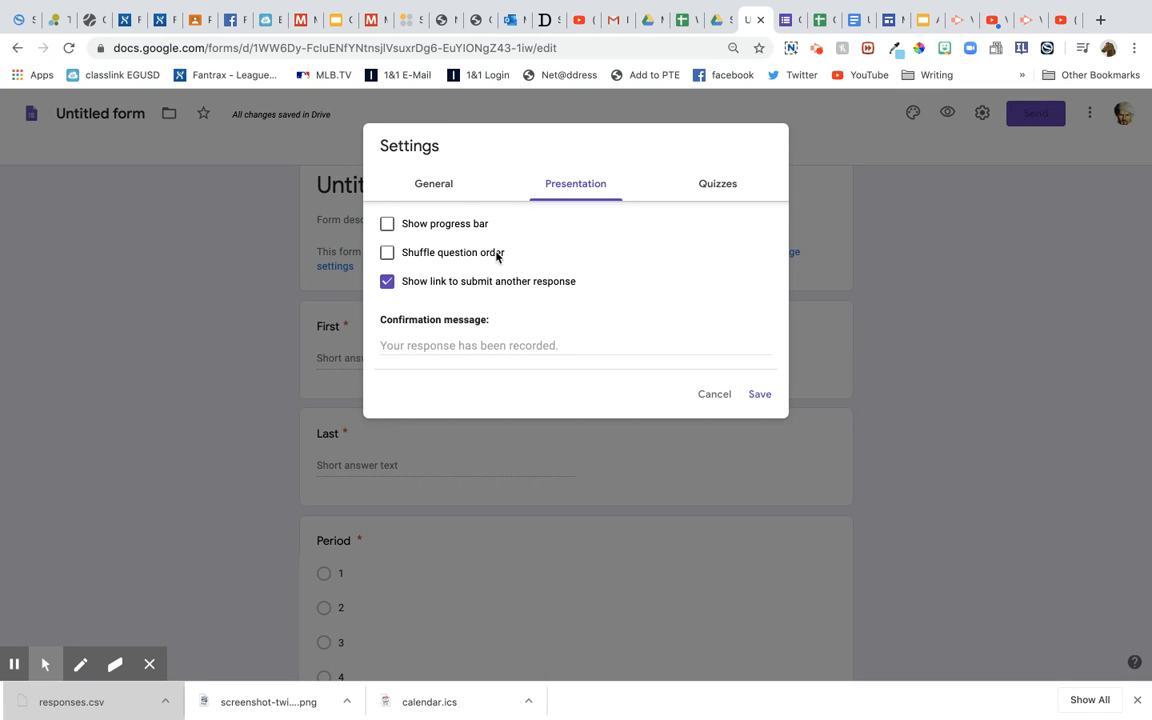
{"action": "left_click", "coordinate": [715, 185]}
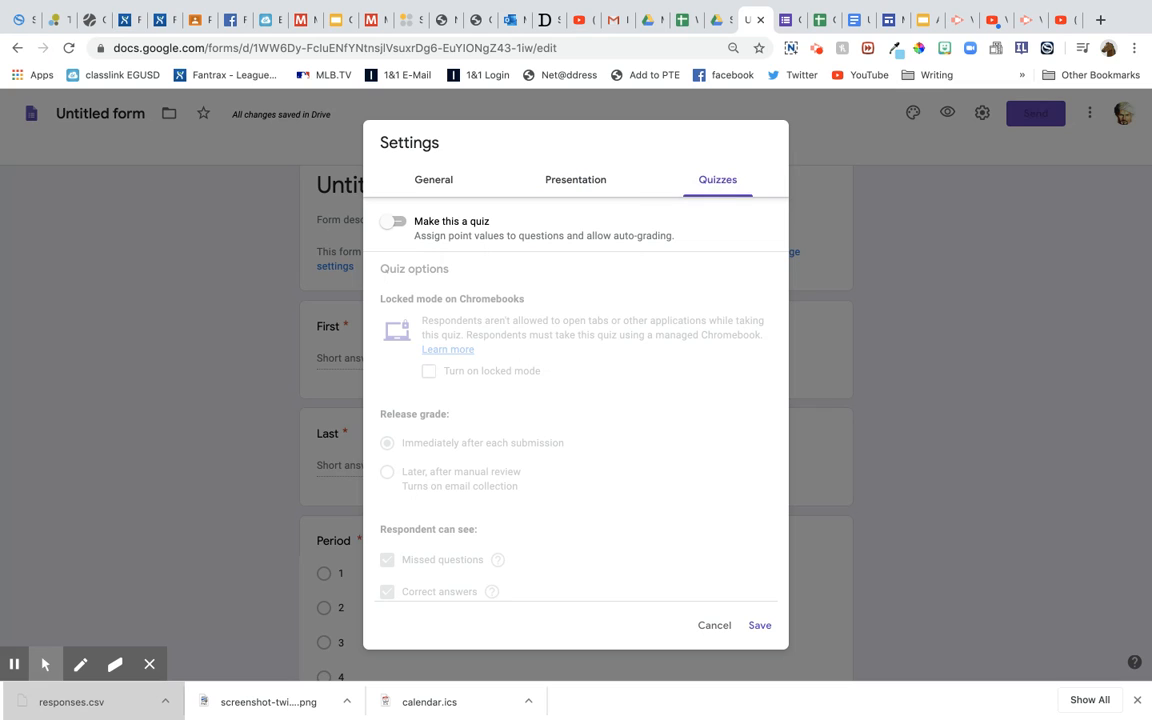
{"action": "left_click", "coordinate": [402, 222]}
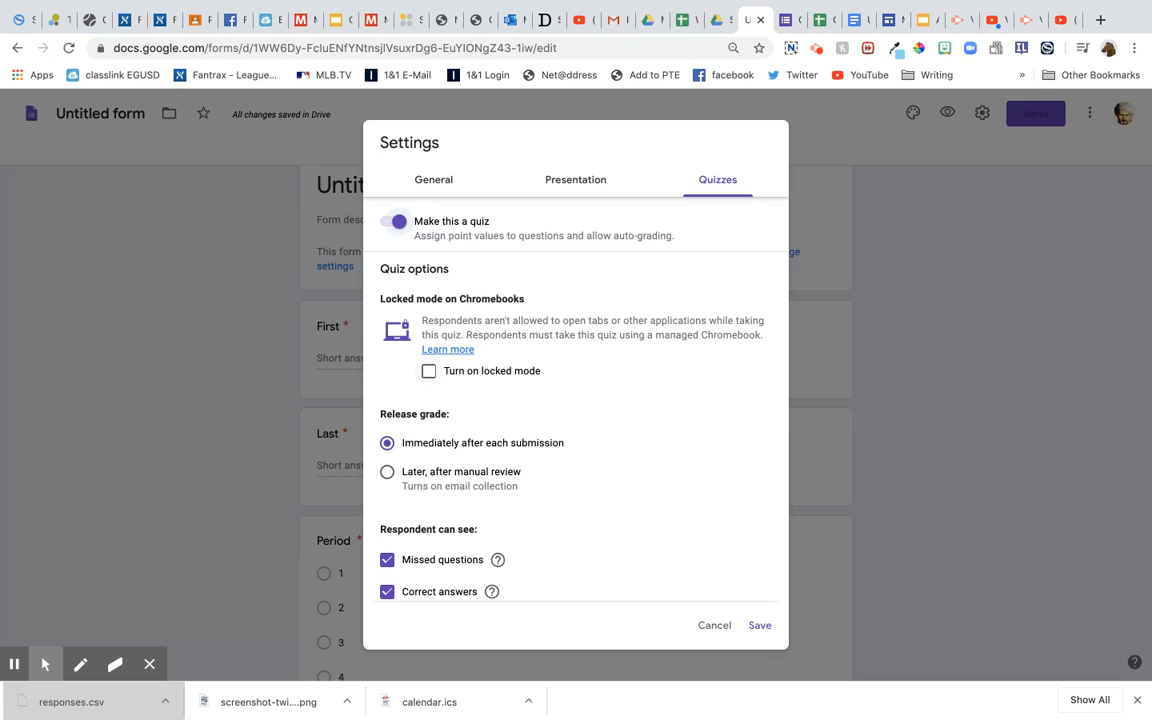
{"action": "left_click", "coordinate": [428, 371]}
{"action": "left_click", "coordinate": [428, 371]}
{"action": "scroll", "coordinate": [549, 429], "scroll_direction": "down", "scroll_amount": 1}
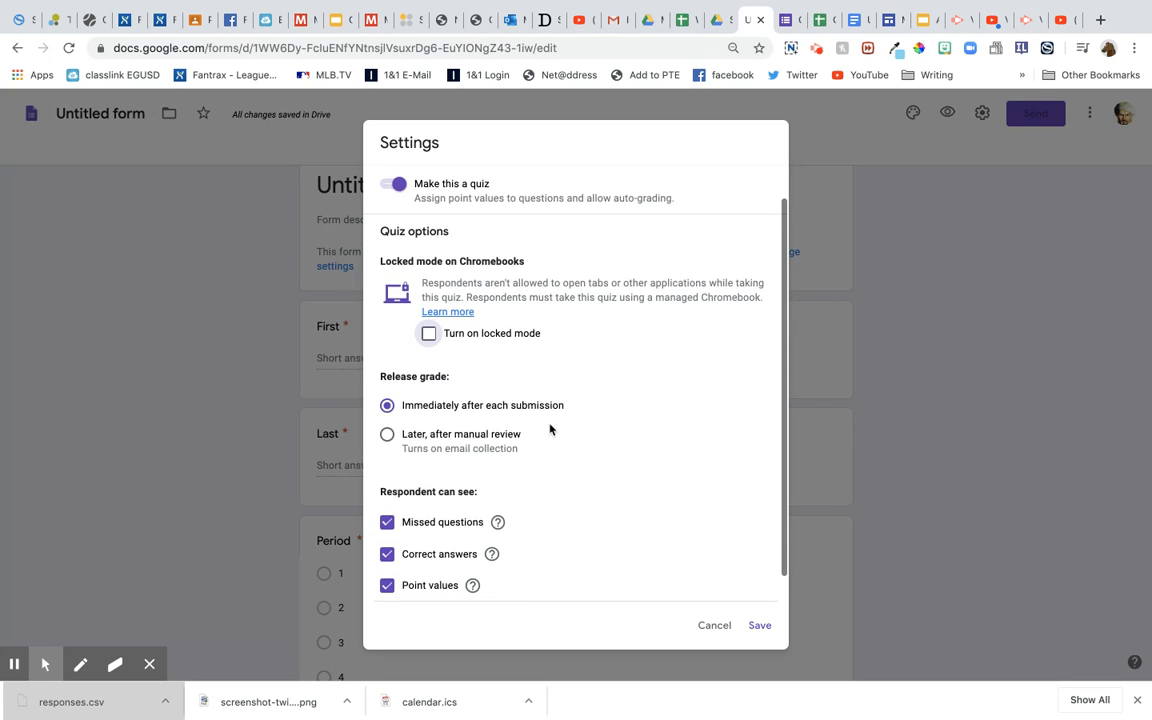
{"action": "scroll", "coordinate": [537, 419], "scroll_direction": "down", "scroll_amount": 1}
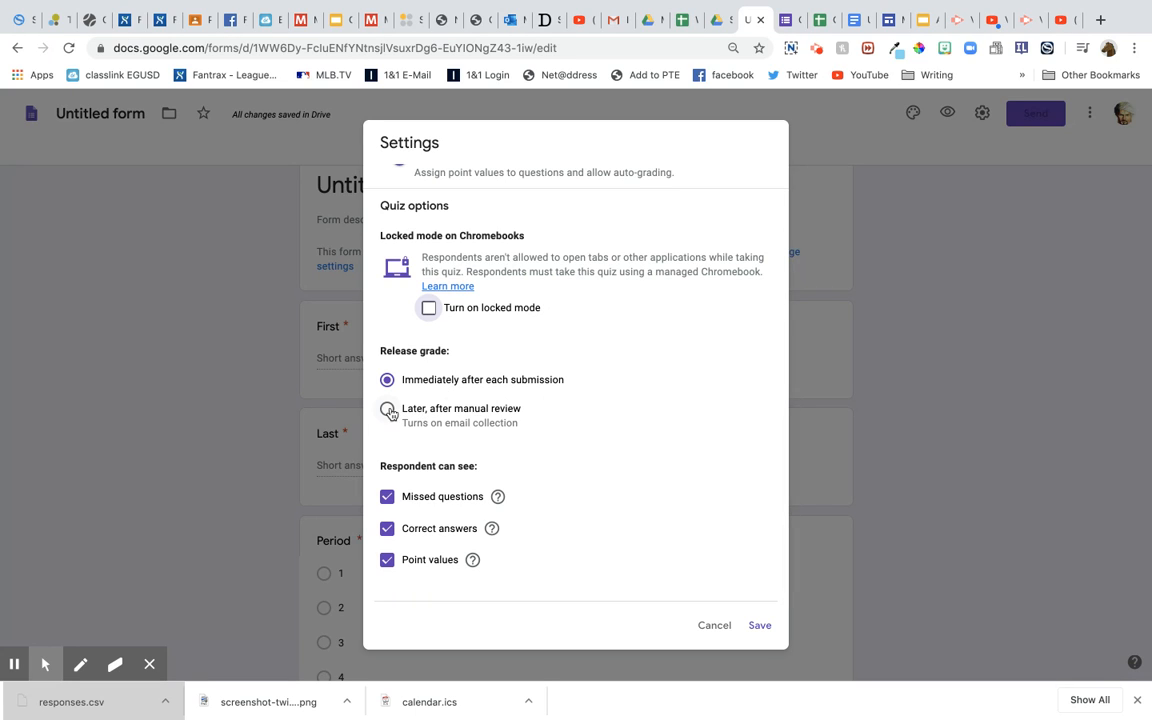
{"action": "scroll", "coordinate": [470, 437], "scroll_direction": "down", "scroll_amount": 2}
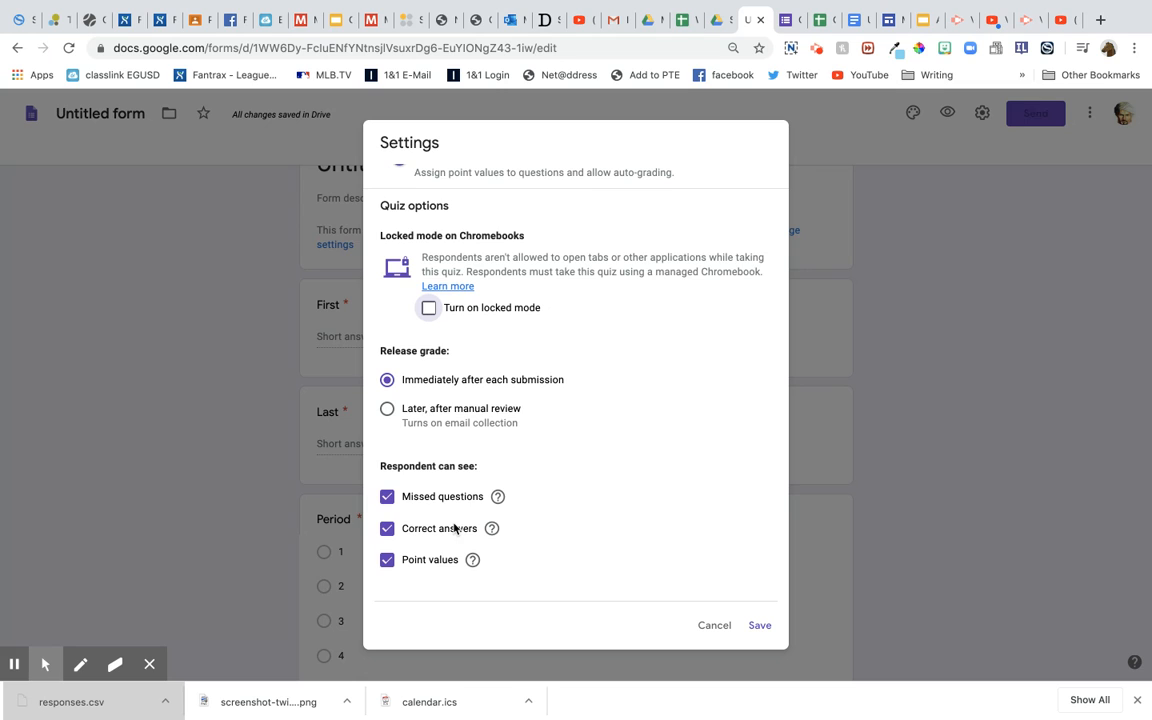
{"action": "scroll", "coordinate": [594, 491], "scroll_direction": "up", "scroll_amount": 3}
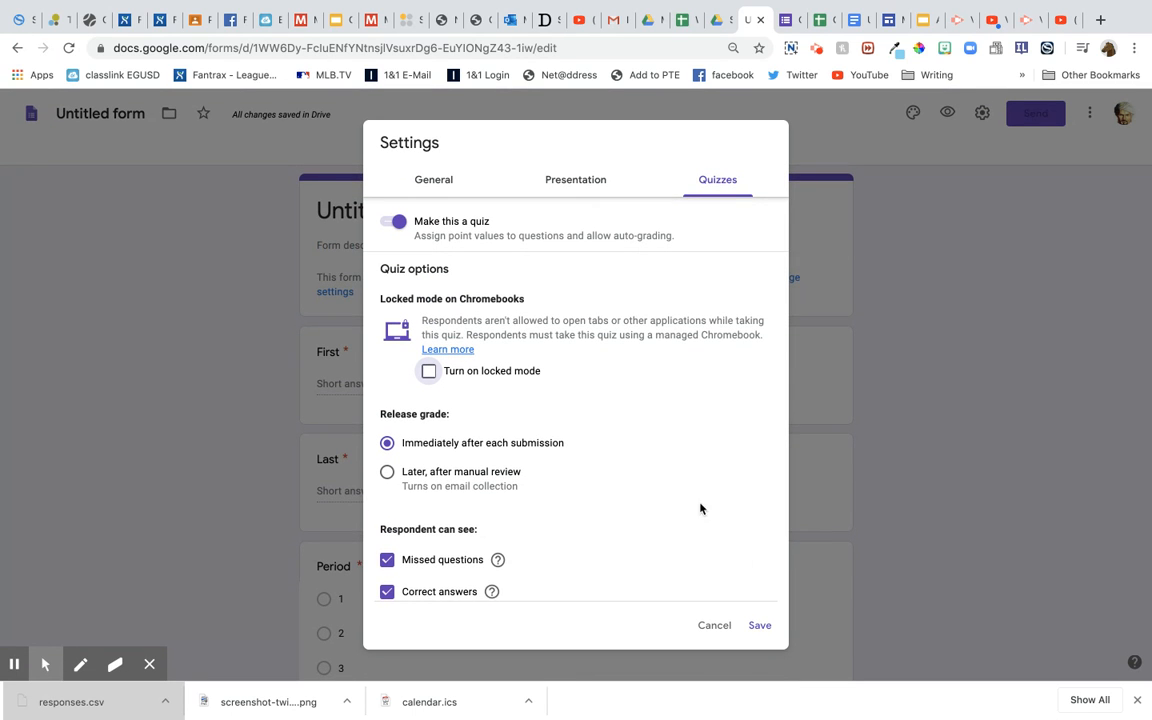
{"action": "left_click", "coordinate": [765, 626]}
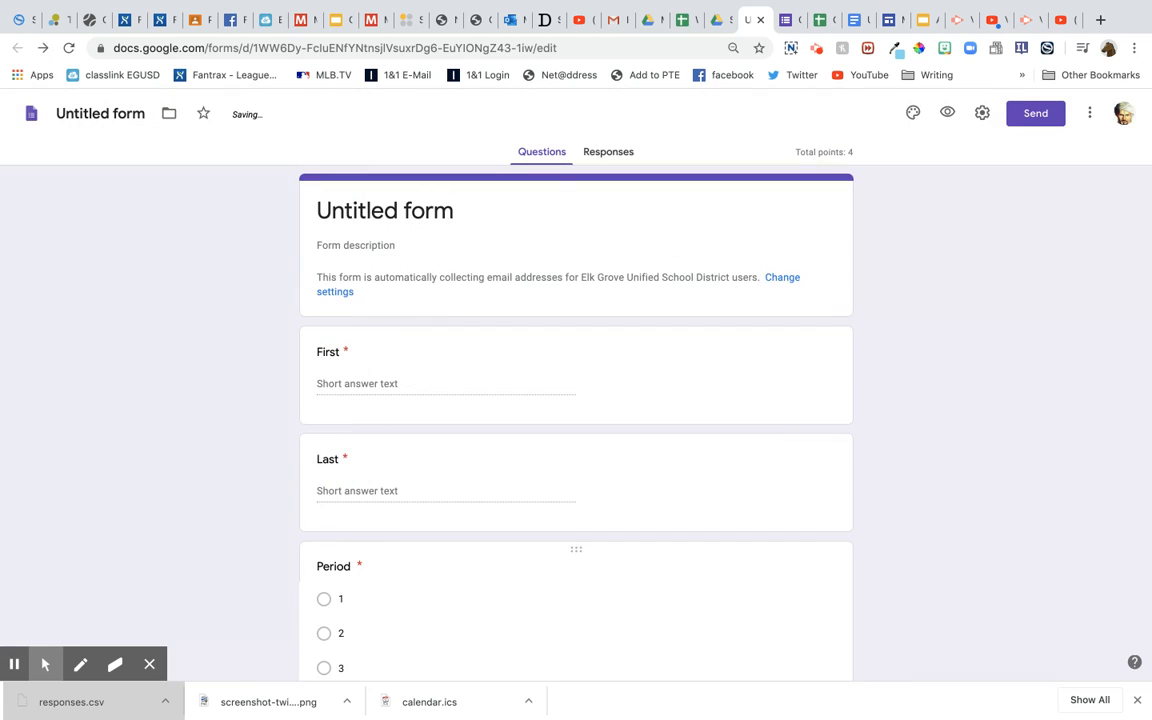
Title the form "Test test" in its header card.
{"action": "left_click", "coordinate": [429, 213]}
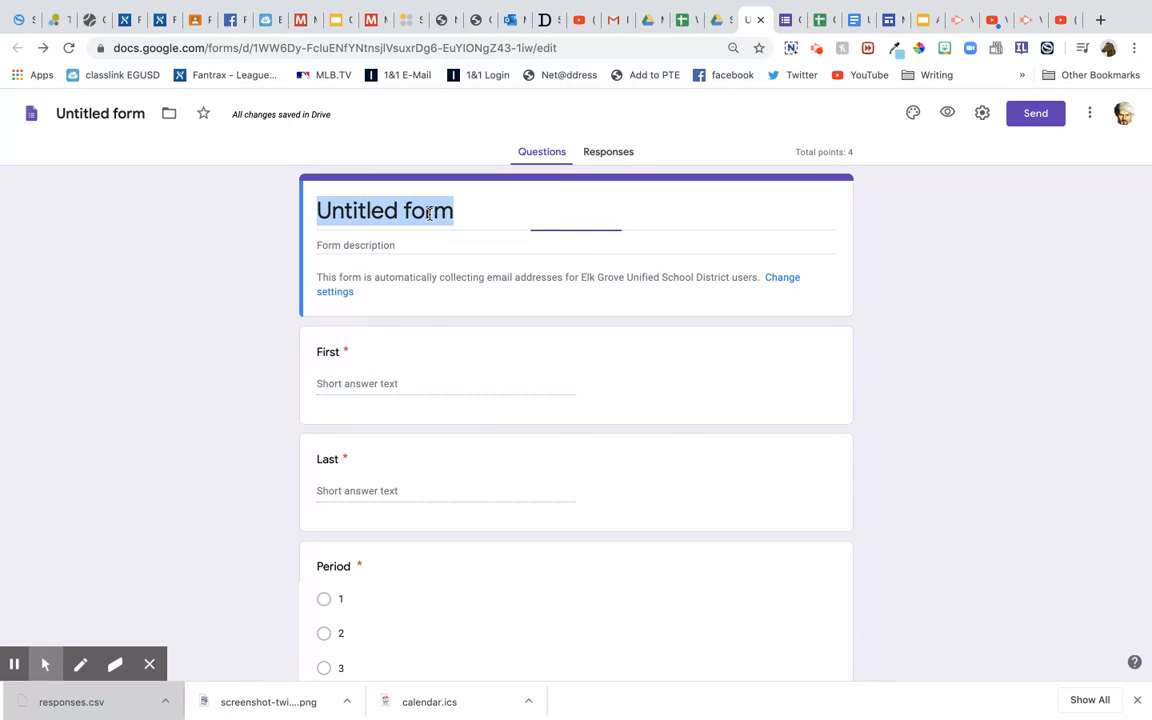
{"action": "type", "text": "T"}
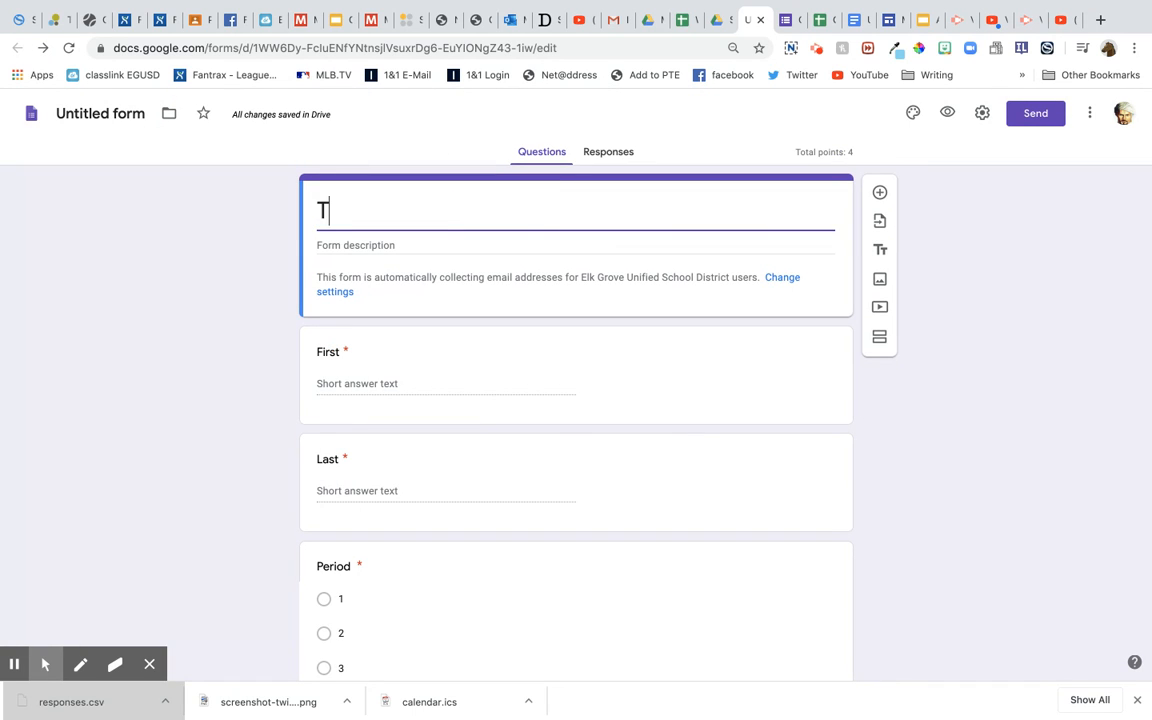
{"action": "type", "text": "est test"}
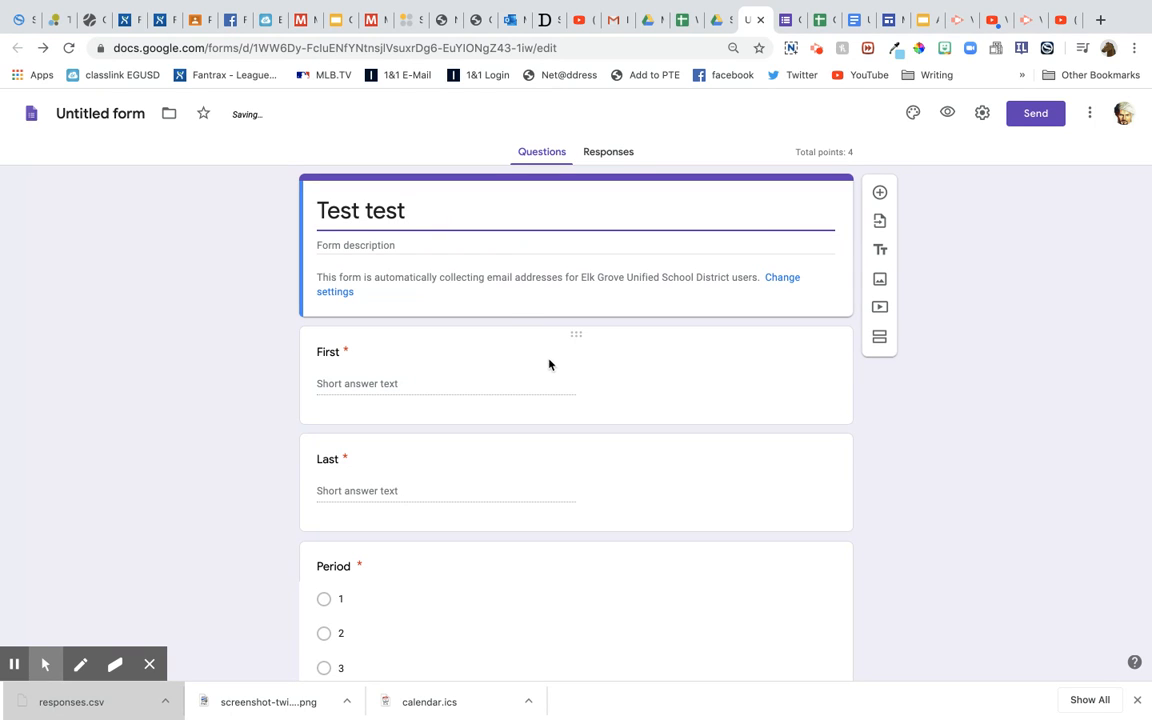
Enter "Who was George Washington" as the text of the blank question below Period.
{"action": "scroll", "coordinate": [548, 365], "scroll_direction": "down", "scroll_amount": 2}
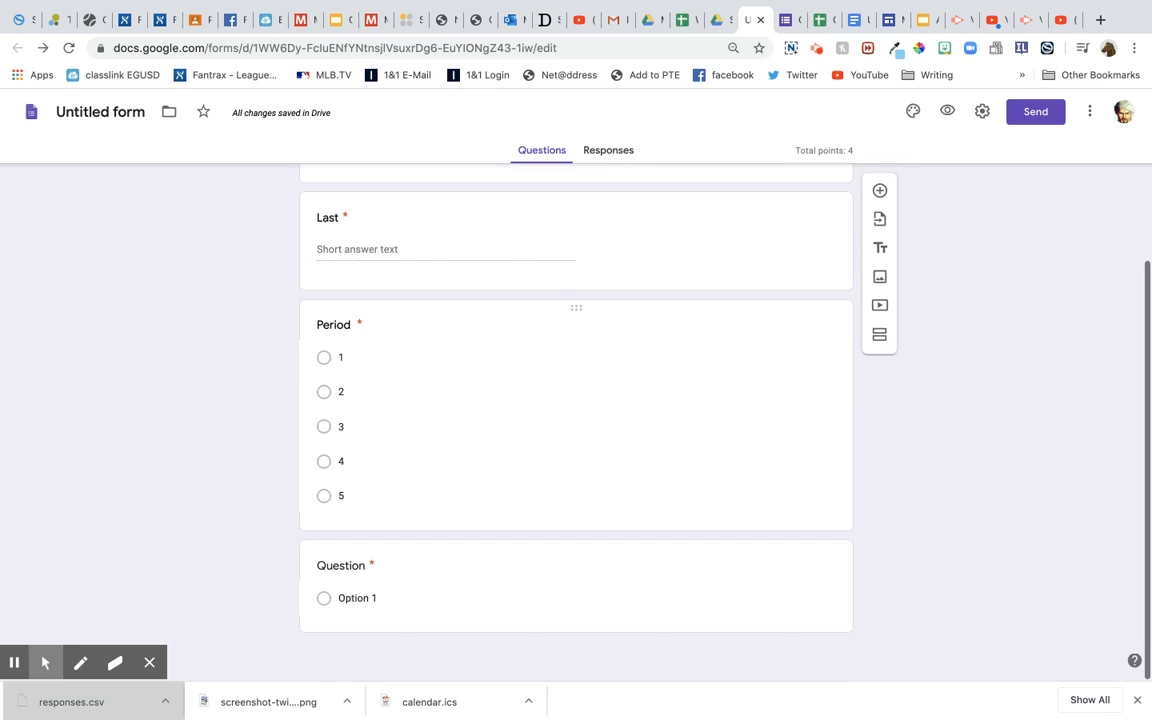
{"action": "left_click", "coordinate": [455, 558]}
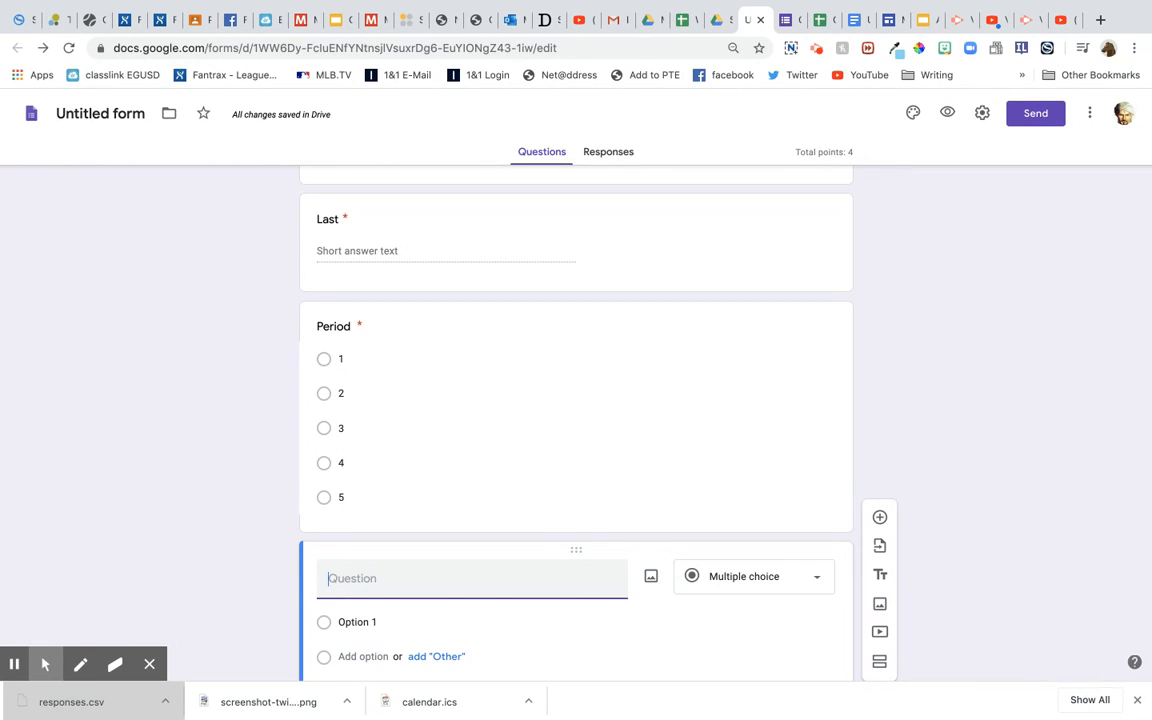
{"action": "type", "text": "Who was George Washington"}
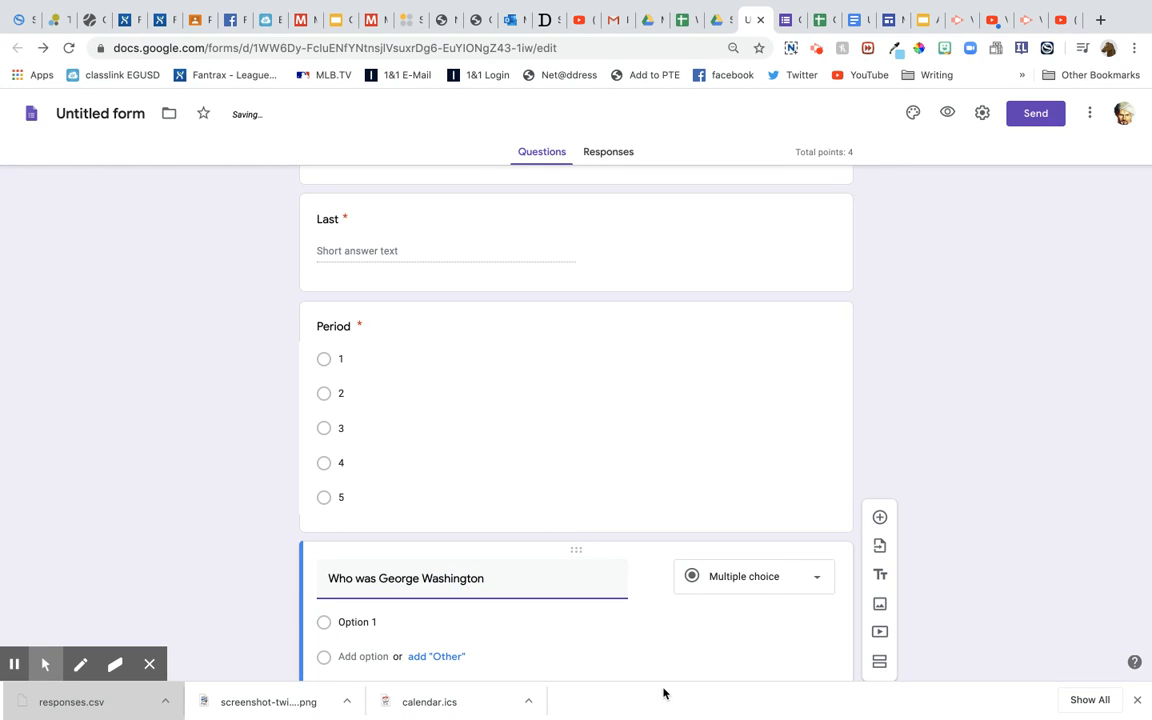
Switch the George Washington question to the short answer type and back to multiple choice.
{"action": "left_click", "coordinate": [771, 581]}
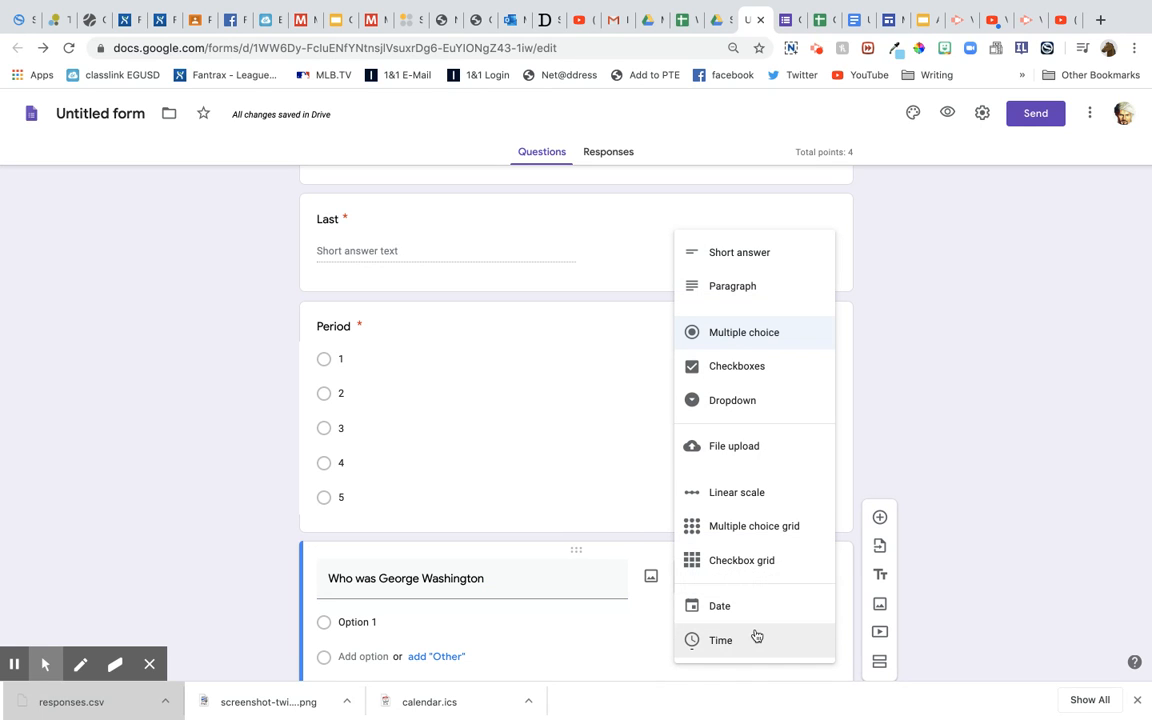
{"action": "left_click", "coordinate": [776, 255]}
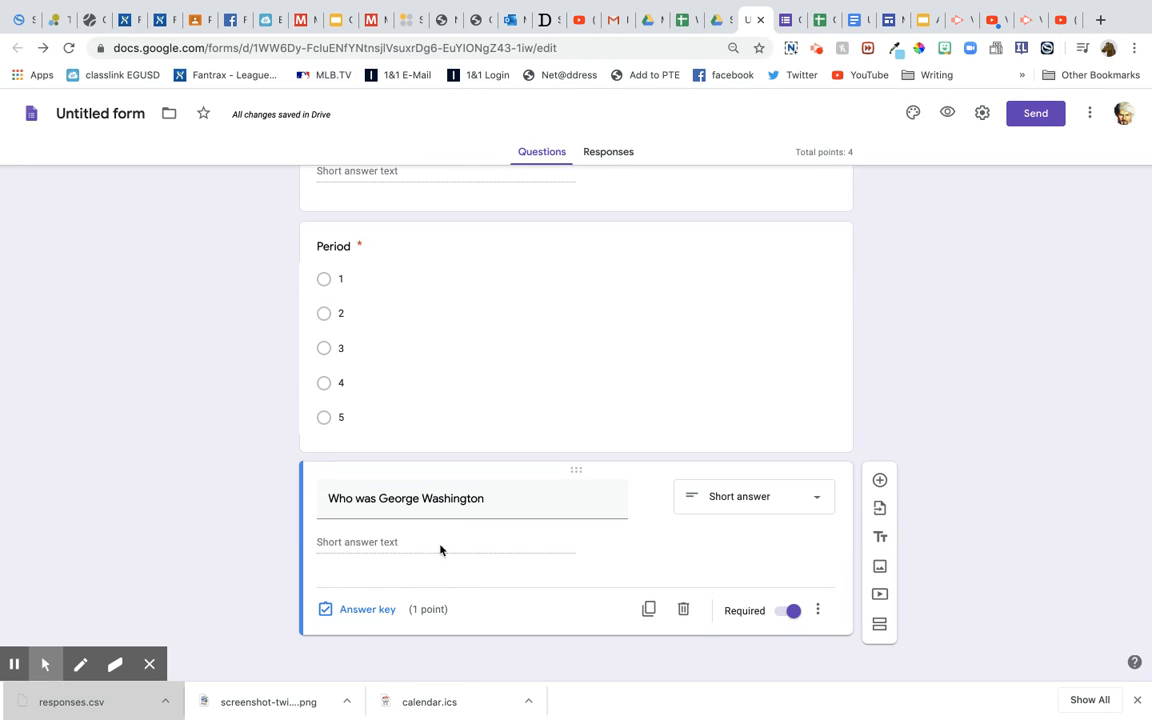
{"action": "left_click", "coordinate": [758, 512]}
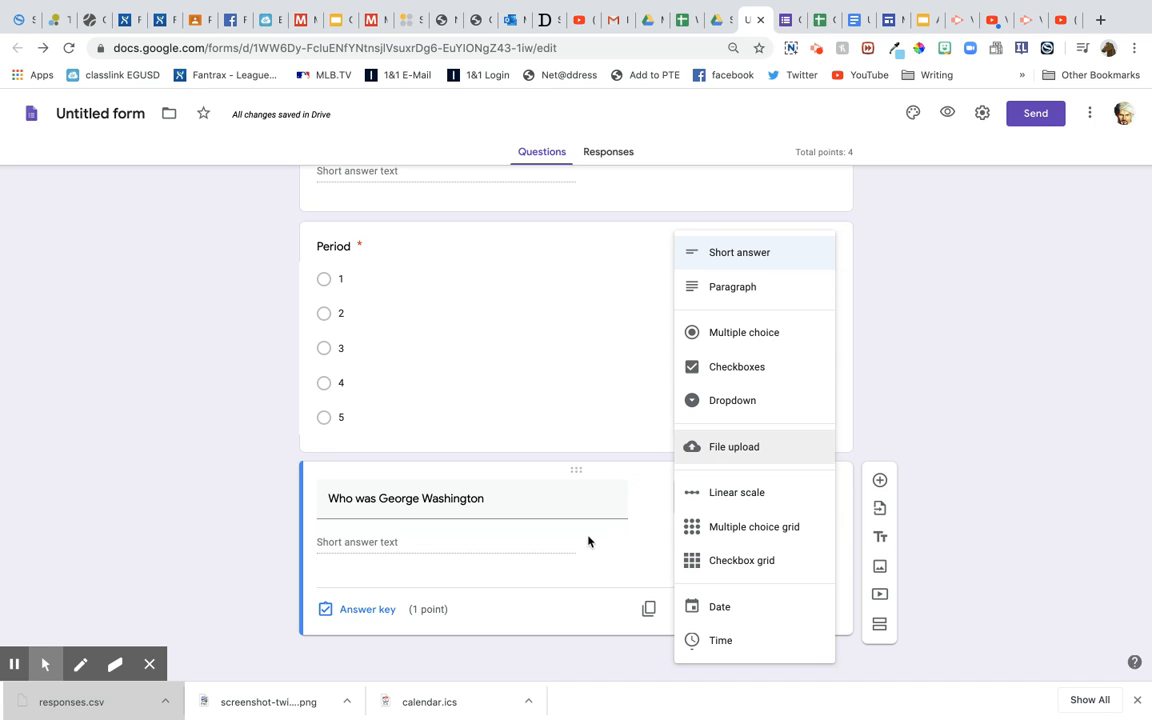
{"action": "left_click", "coordinate": [745, 347]}
Give the George Washington question four answer options: Dude, Guy, General and Outlaw.
{"action": "left_click", "coordinate": [369, 545]}
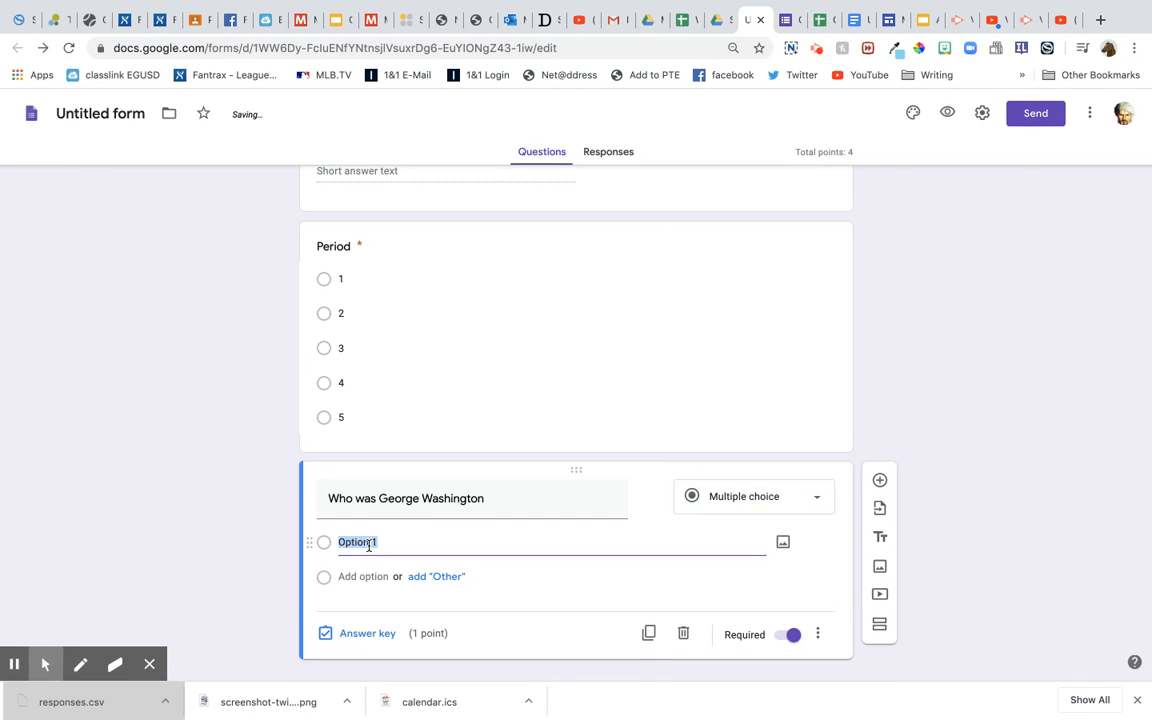
{"action": "type", "text": "Dud"}
{"action": "left_click", "coordinate": [361, 577]}
{"action": "type", "text": "Guy"}
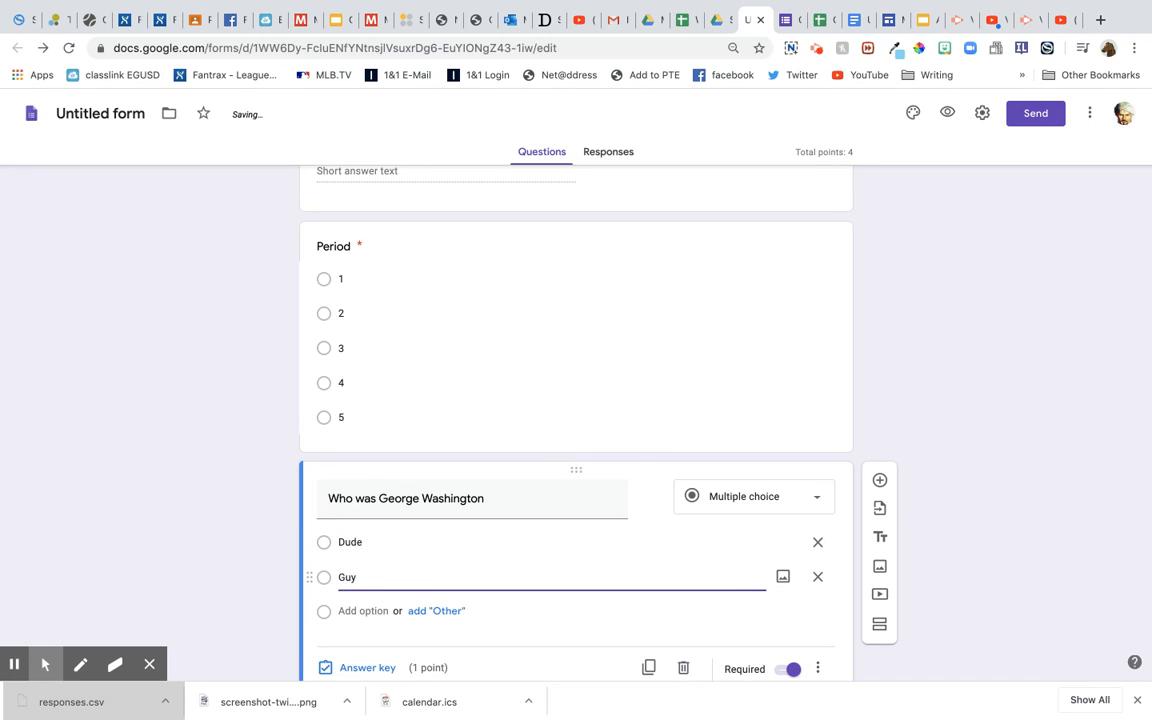
{"action": "left_click", "coordinate": [360, 611]}
{"action": "type", "text": "General"}
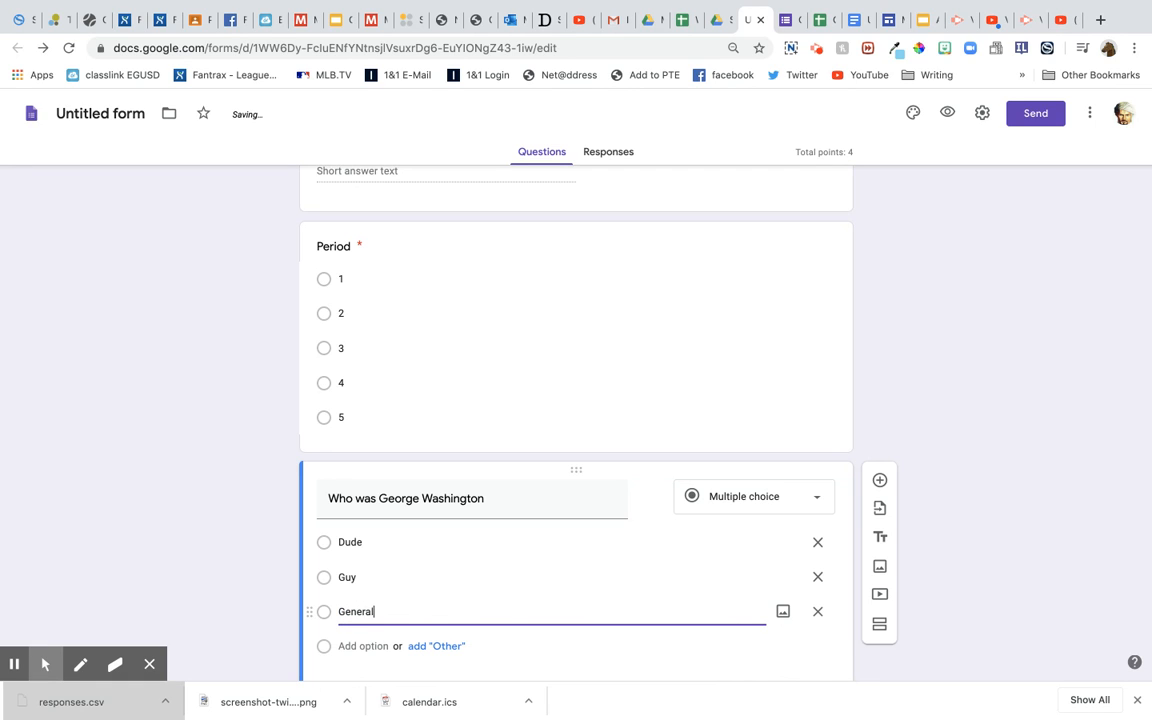
{"action": "left_click", "coordinate": [348, 646]}
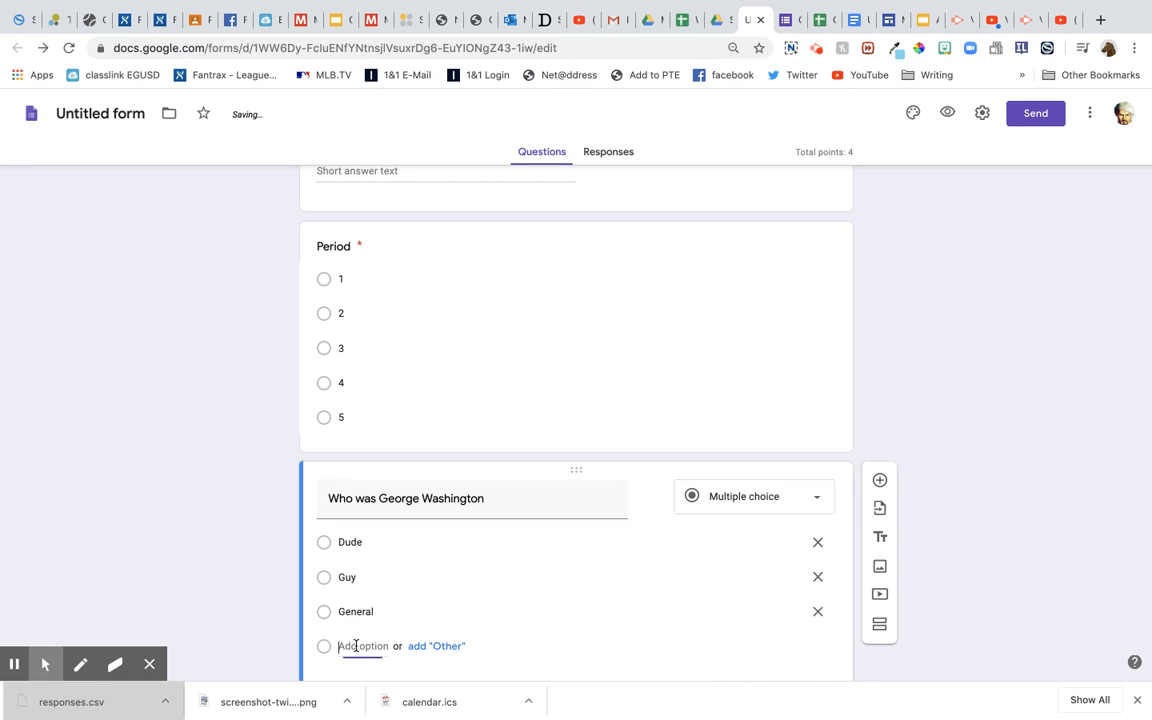
{"action": "type", "text": "Outlaw"}
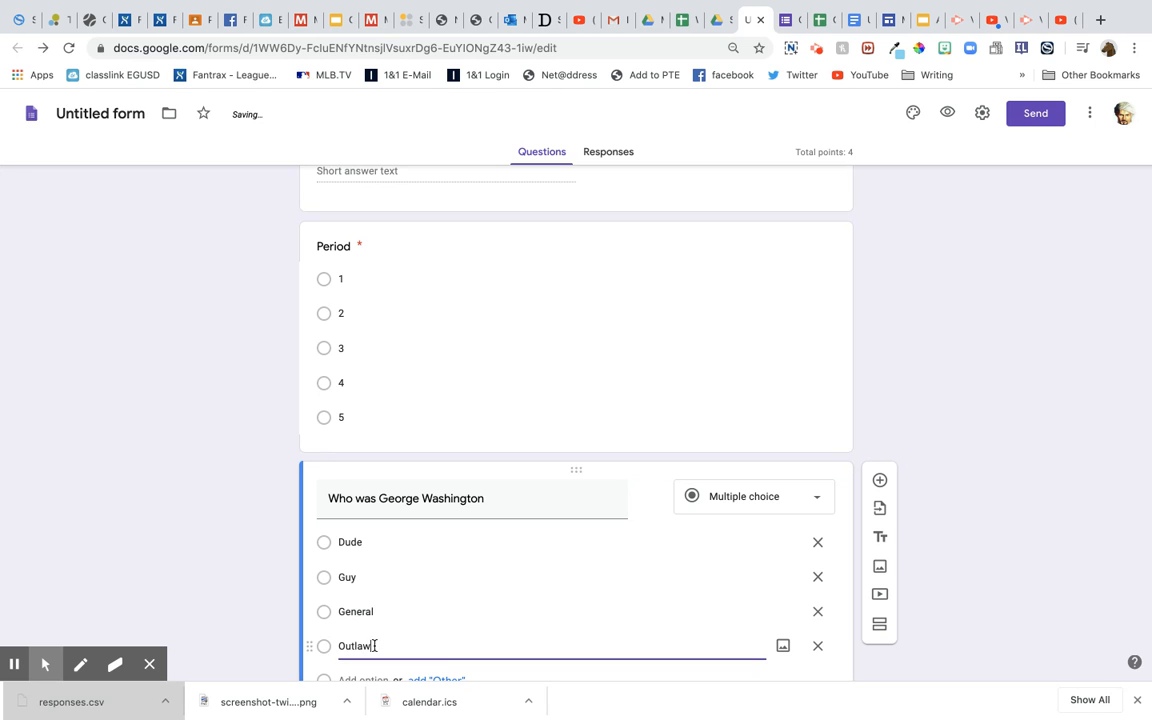
In the George Washington question's answer key, mark General as correct and set the score to 11 points.
{"action": "scroll", "coordinate": [380, 645], "scroll_direction": "down", "scroll_amount": 3}
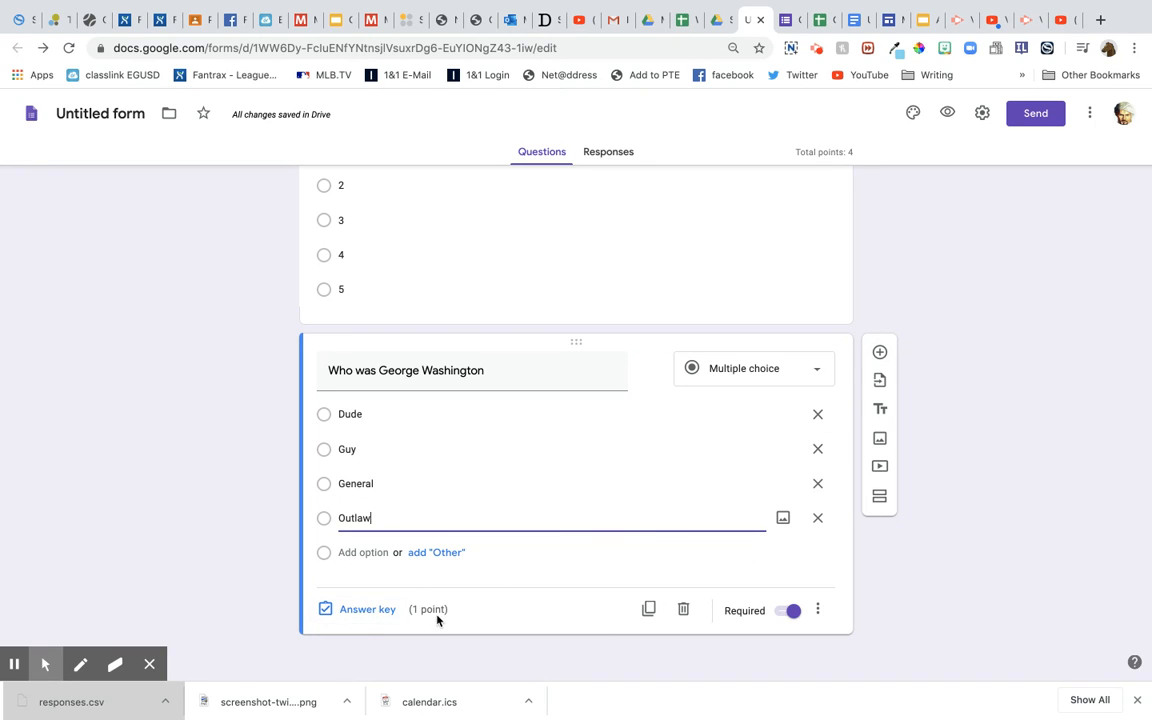
{"action": "left_click", "coordinate": [360, 613]}
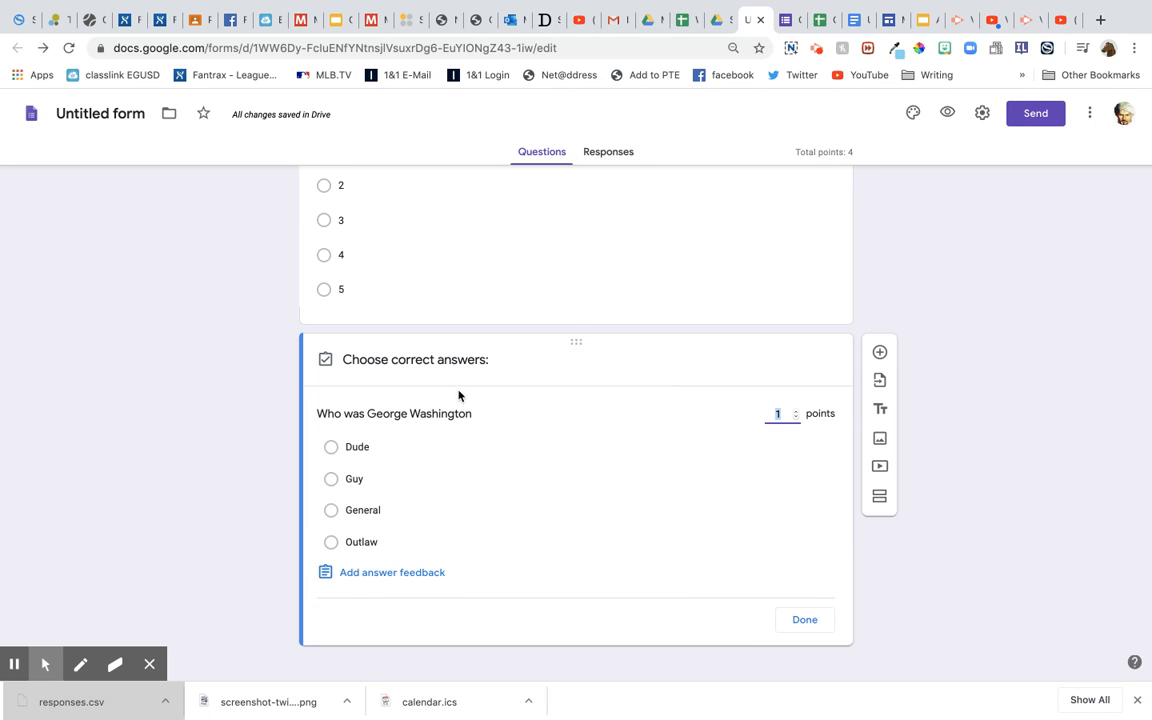
{"action": "left_click", "coordinate": [331, 511]}
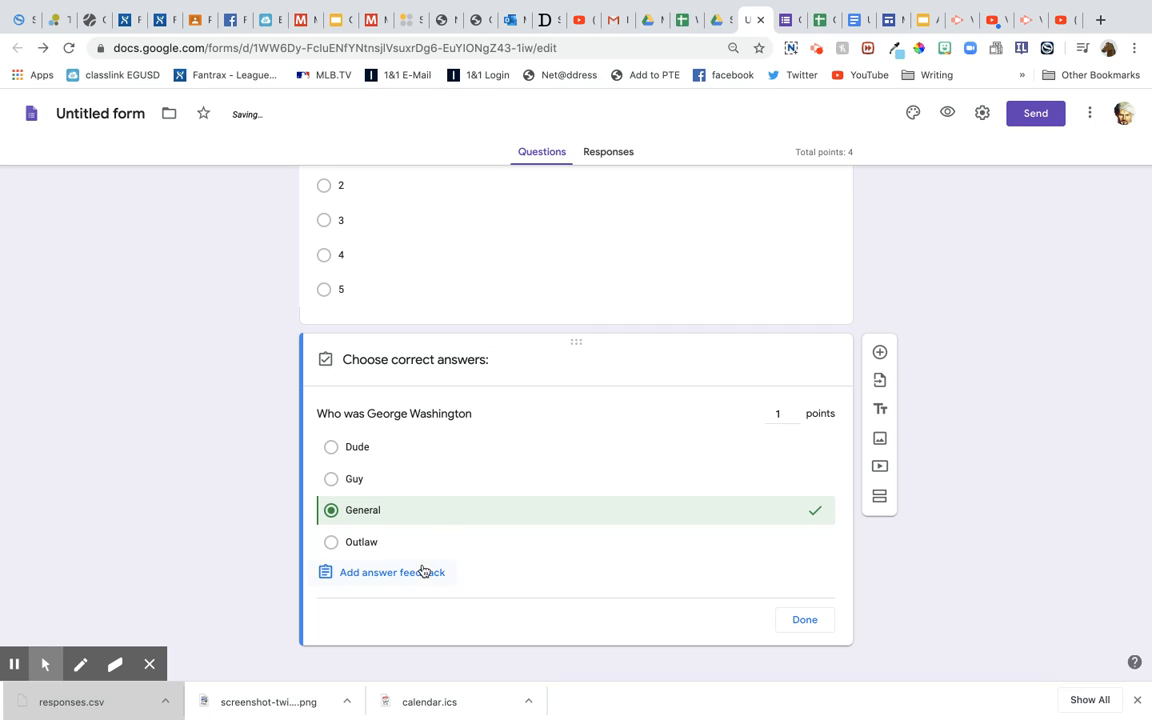
{"action": "left_click", "coordinate": [795, 418]}
{"action": "type", "text": "11"}
Add and save answer feedback: "Hey the answer was general" for incorrect answers and "YAY" for correct answers.
{"action": "left_click", "coordinate": [423, 584]}
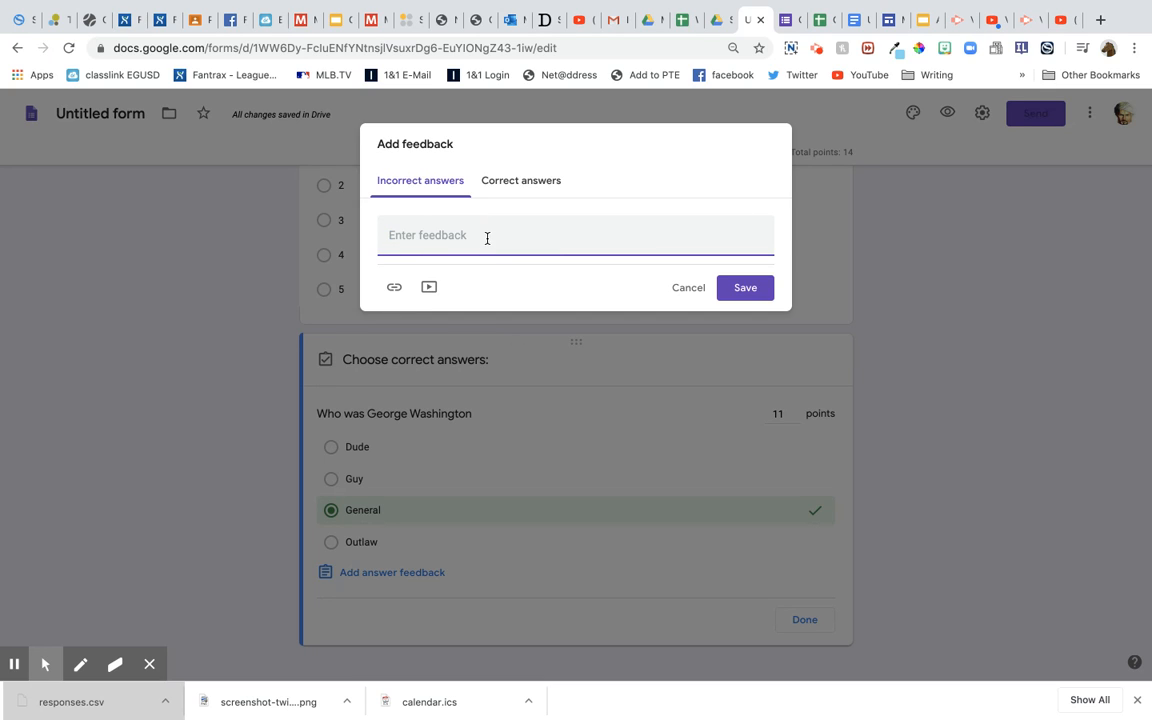
{"action": "type", "text": "Hey the answer was general"}
{"action": "left_click", "coordinate": [538, 182]}
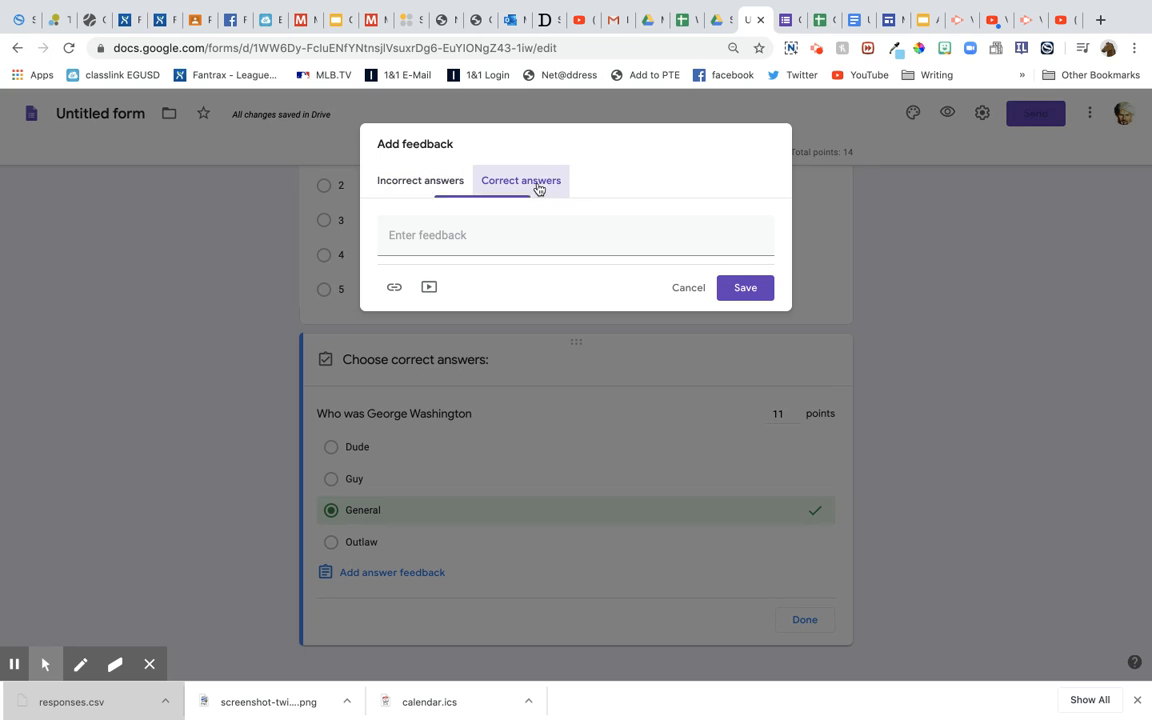
{"action": "type", "text": "YAY"}
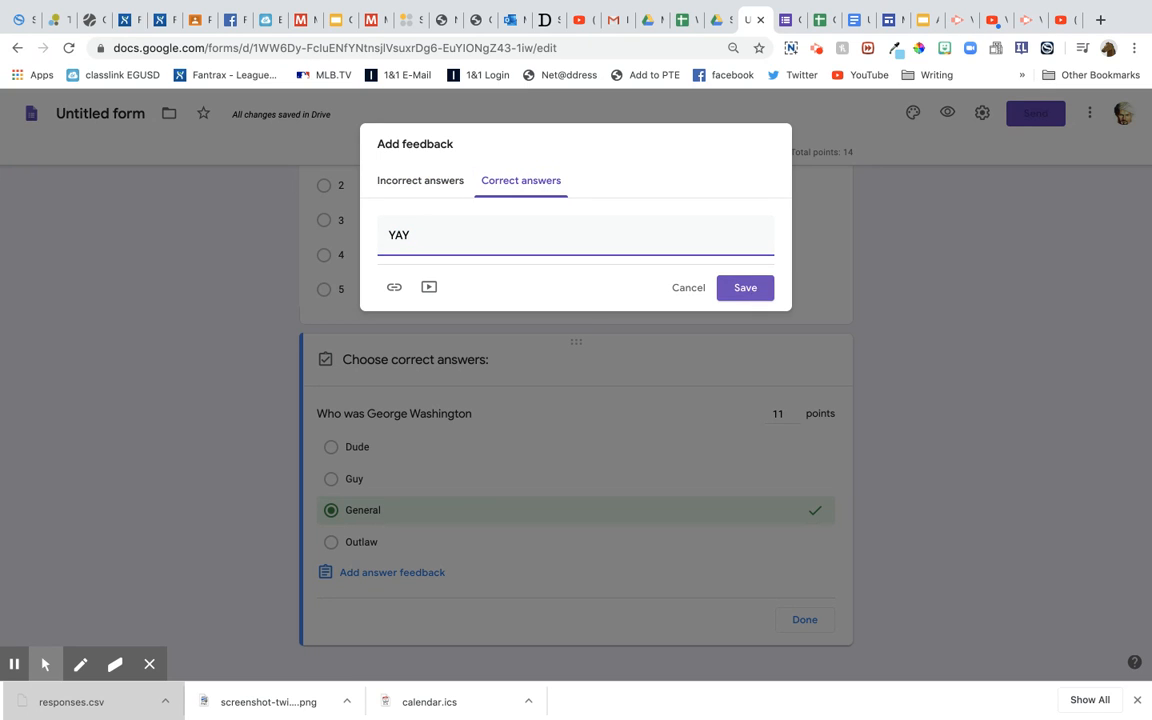
{"action": "left_click", "coordinate": [748, 290]}
Reopen the feedback for correct answers to review it and close it without changes.
{"action": "scroll", "coordinate": [620, 441], "scroll_direction": "down", "scroll_amount": 3}
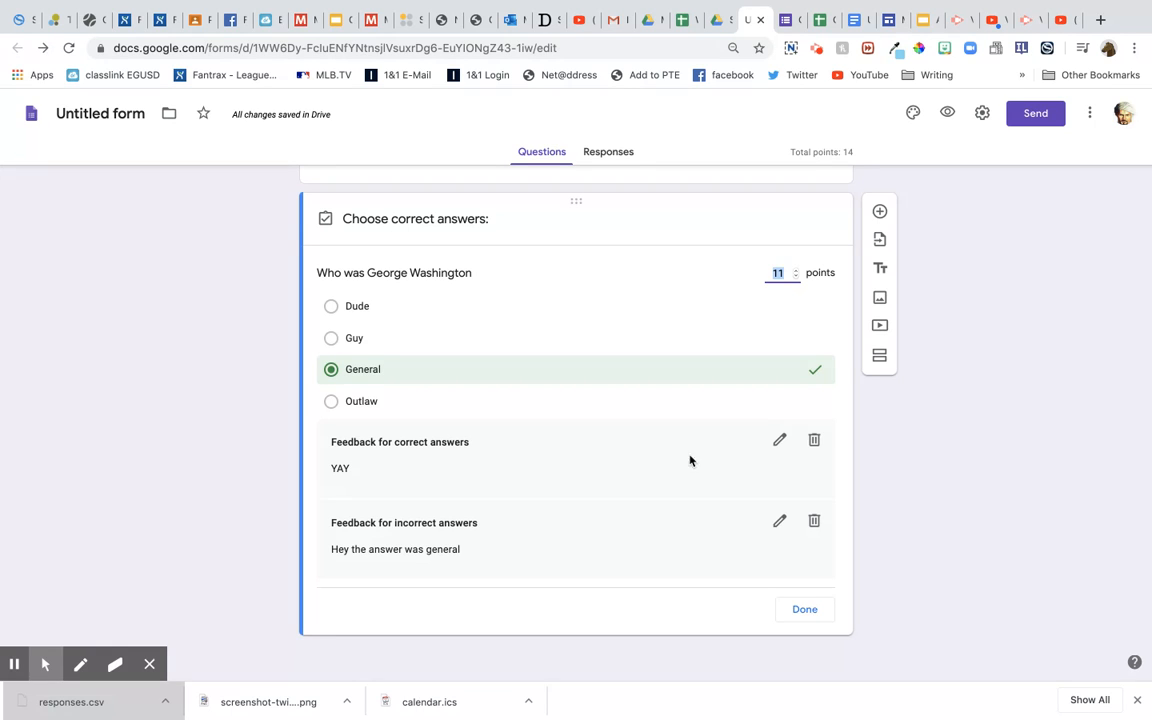
{"action": "left_click", "coordinate": [779, 441]}
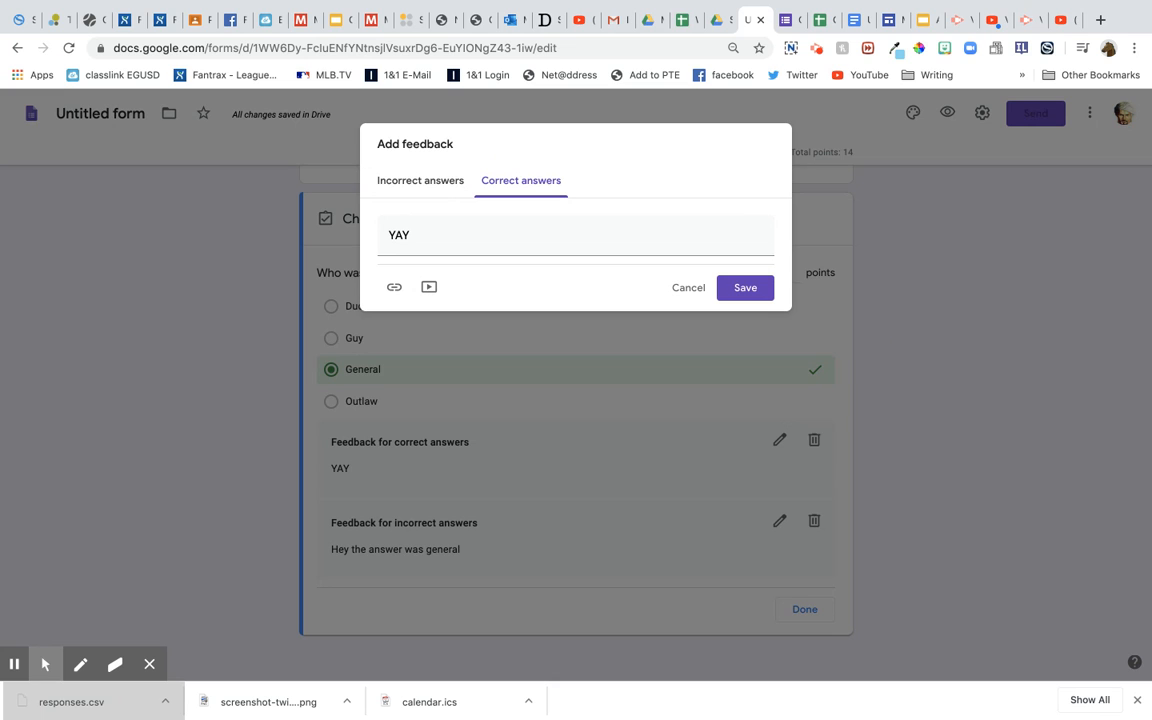
{"action": "left_click", "coordinate": [686, 288]}
Rename the form file from its default name to match the form title, "Test test".
{"action": "scroll", "coordinate": [510, 317], "scroll_direction": "up", "scroll_amount": 10}
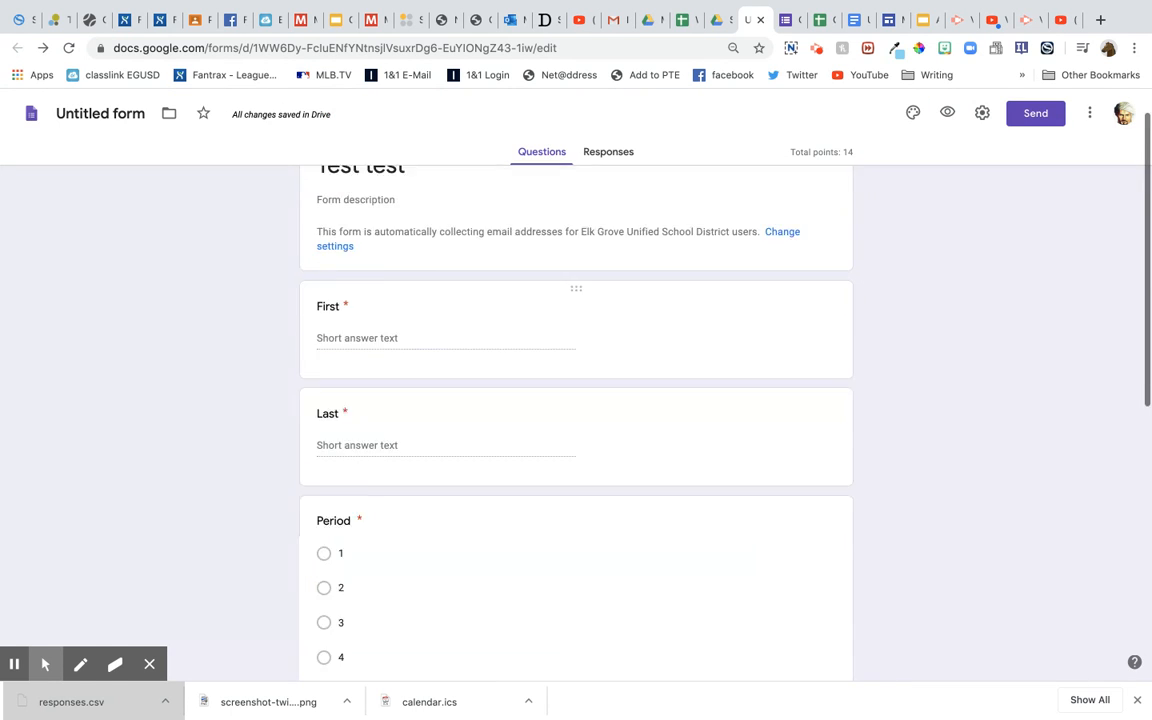
{"action": "left_click", "coordinate": [136, 116]}
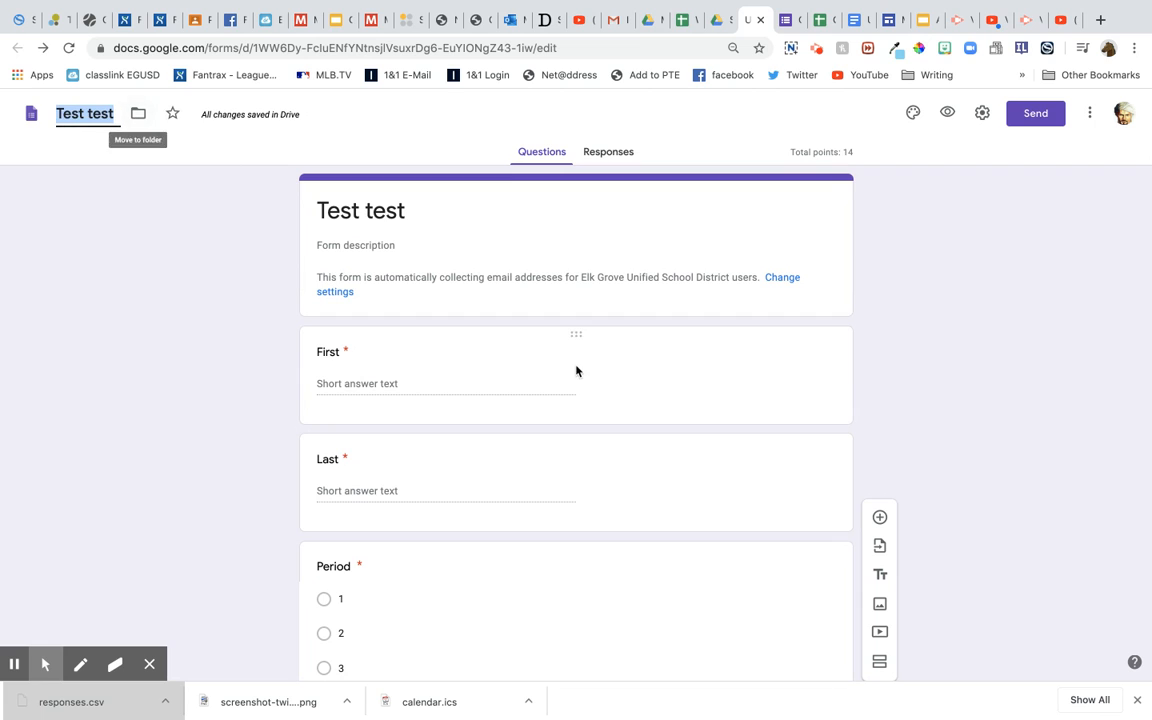
{"action": "scroll", "coordinate": [682, 428], "scroll_direction": "down", "scroll_amount": 1}
{"action": "scroll", "coordinate": [682, 428], "scroll_direction": "up", "scroll_amount": 1}
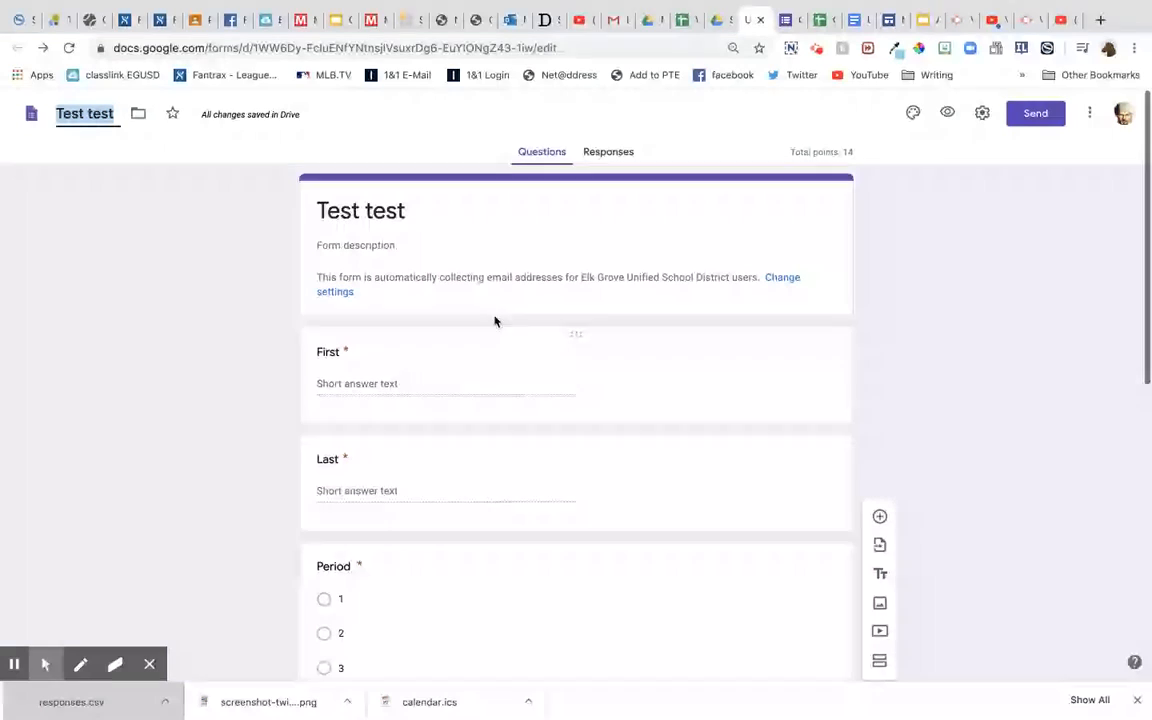
Create a new spreadsheet named "Test test (Responses)" as the destination for the form's responses.
{"action": "left_click", "coordinate": [614, 157]}
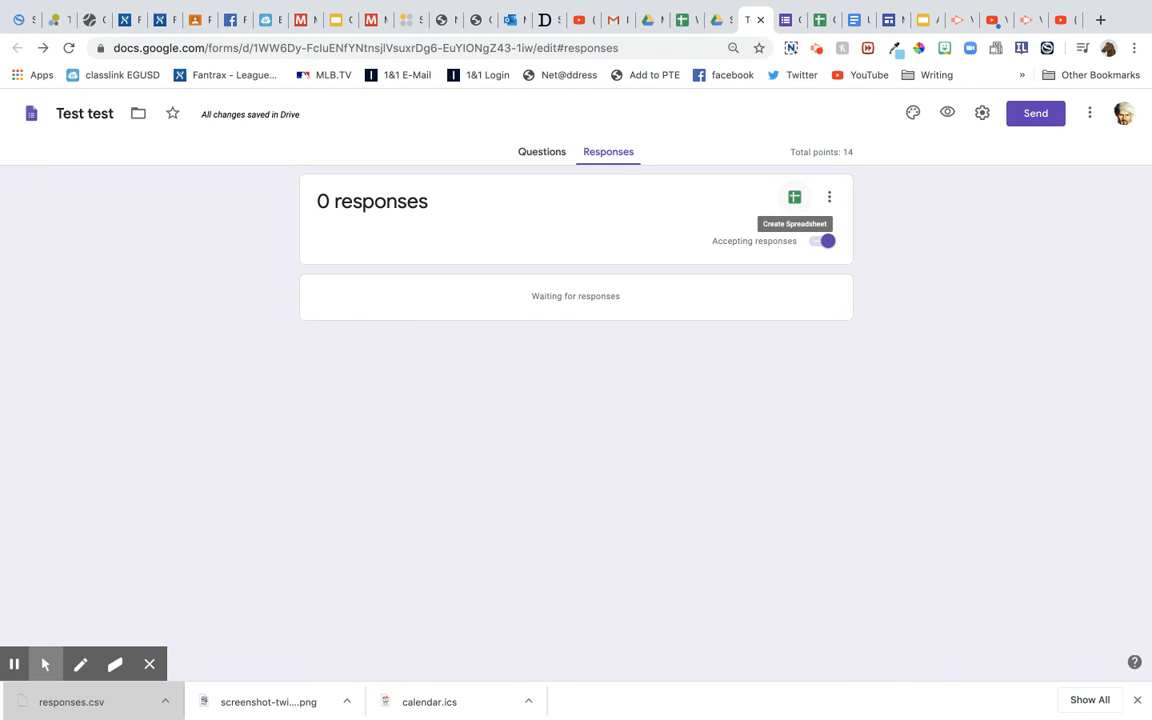
{"action": "left_click", "coordinate": [795, 199]}
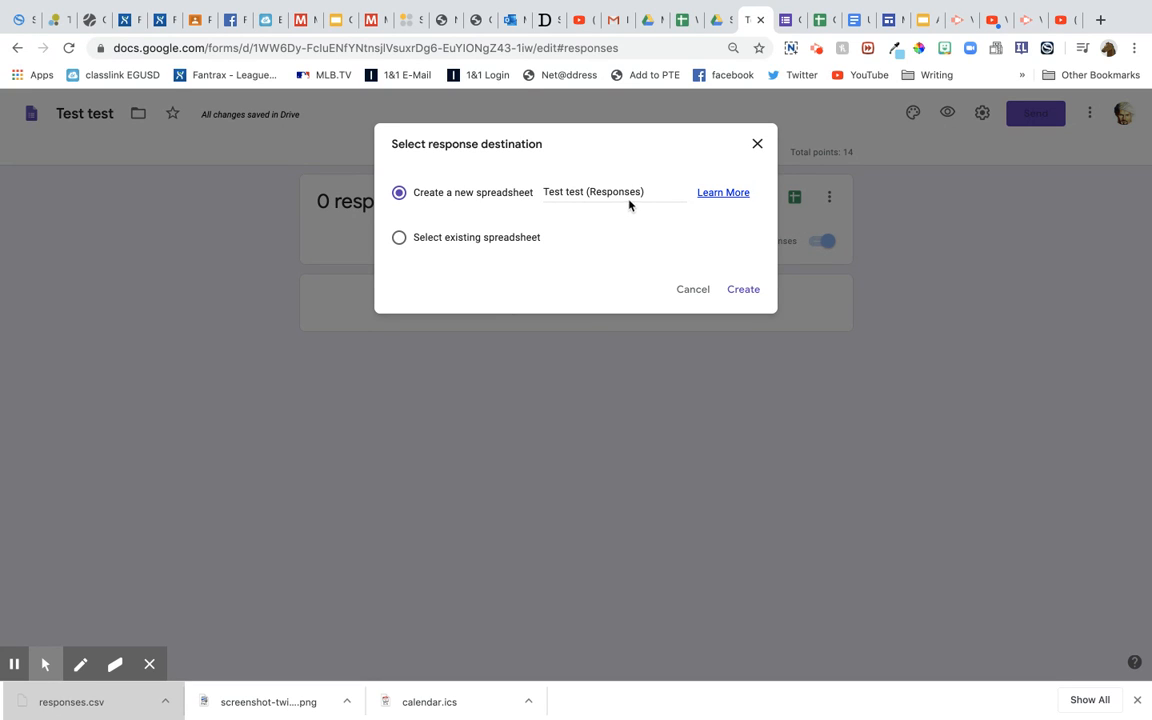
{"action": "left_click", "coordinate": [743, 289]}
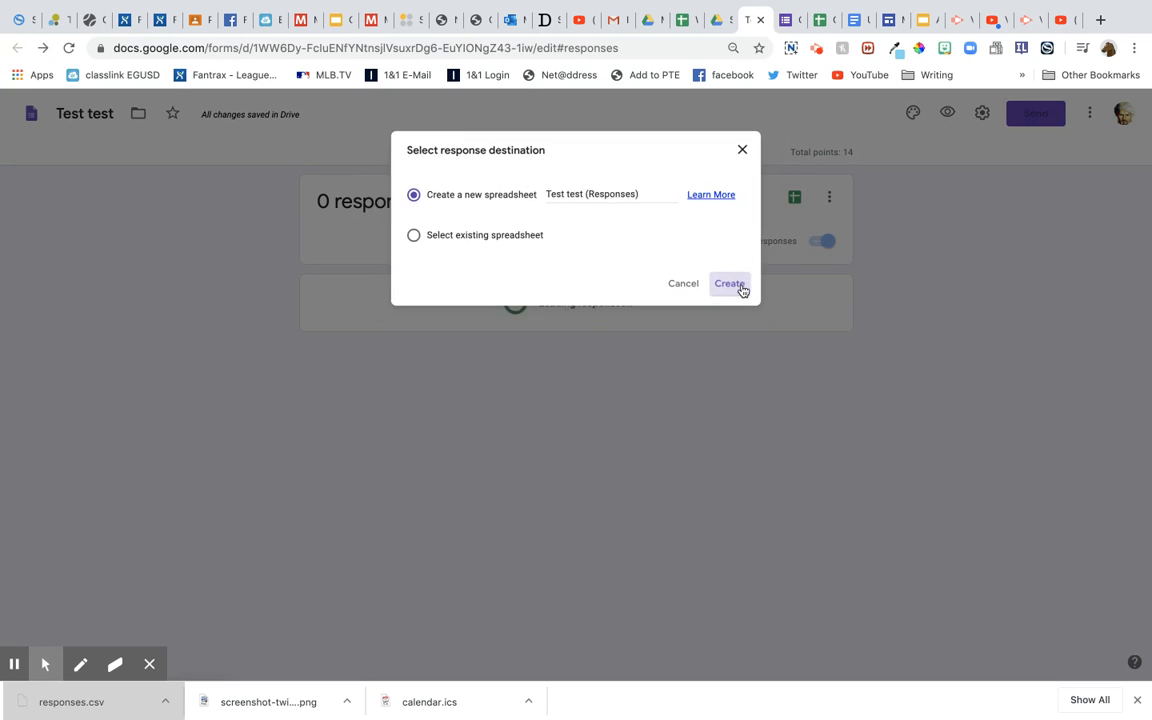